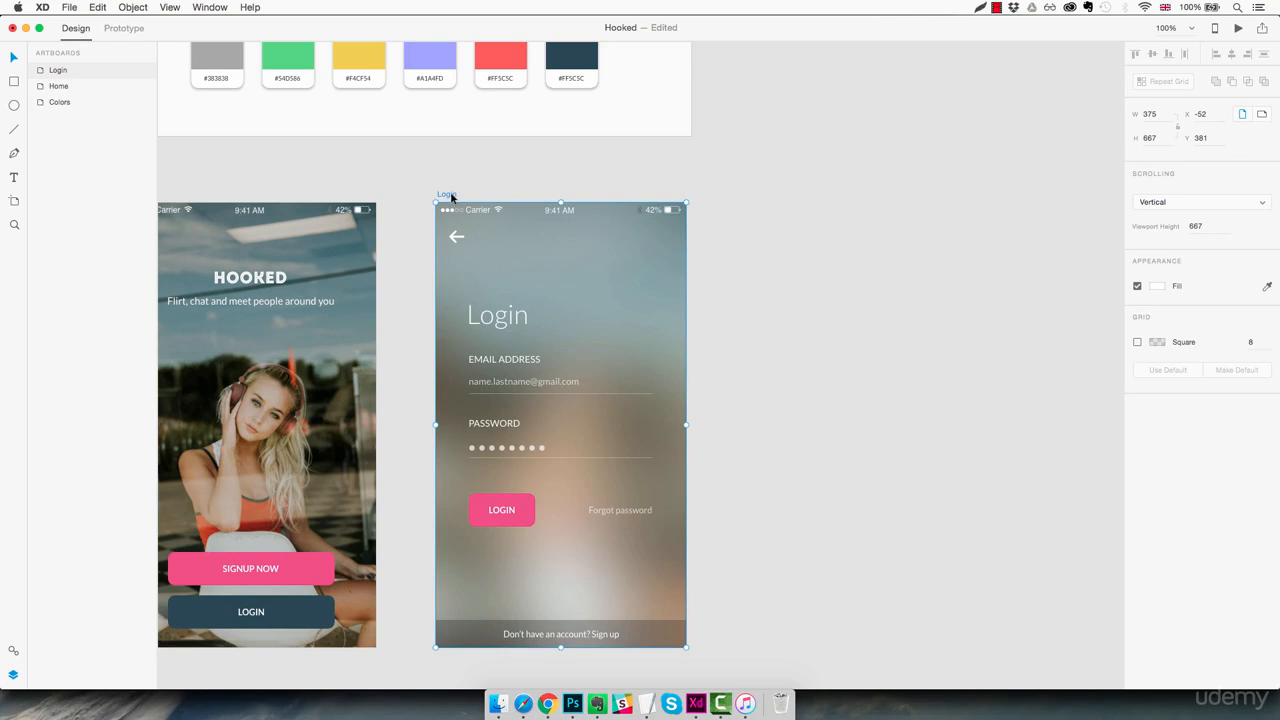
- Duplicate the Login artboard beside the original and rename the copy as Signup
left_click_drag(451, 196, 766, 192)
left_click(836, 170)
scroll(794, 360, "right", 5)
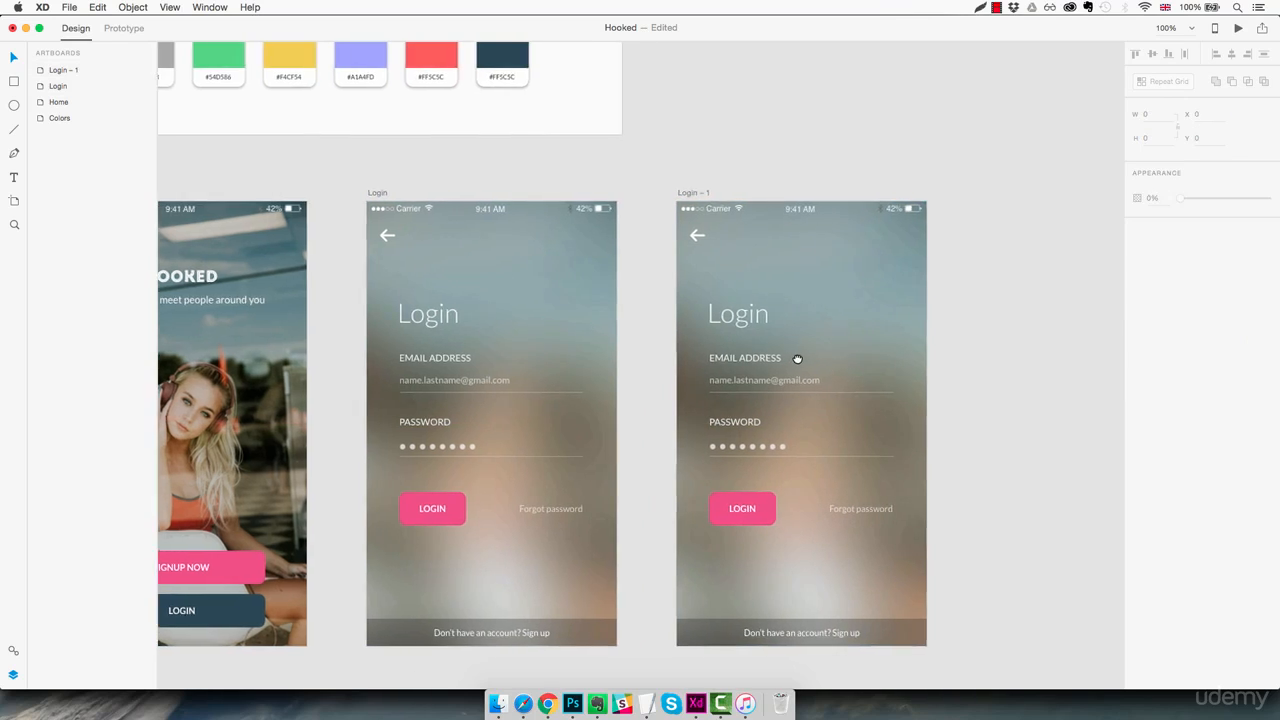
double_click(555, 186)
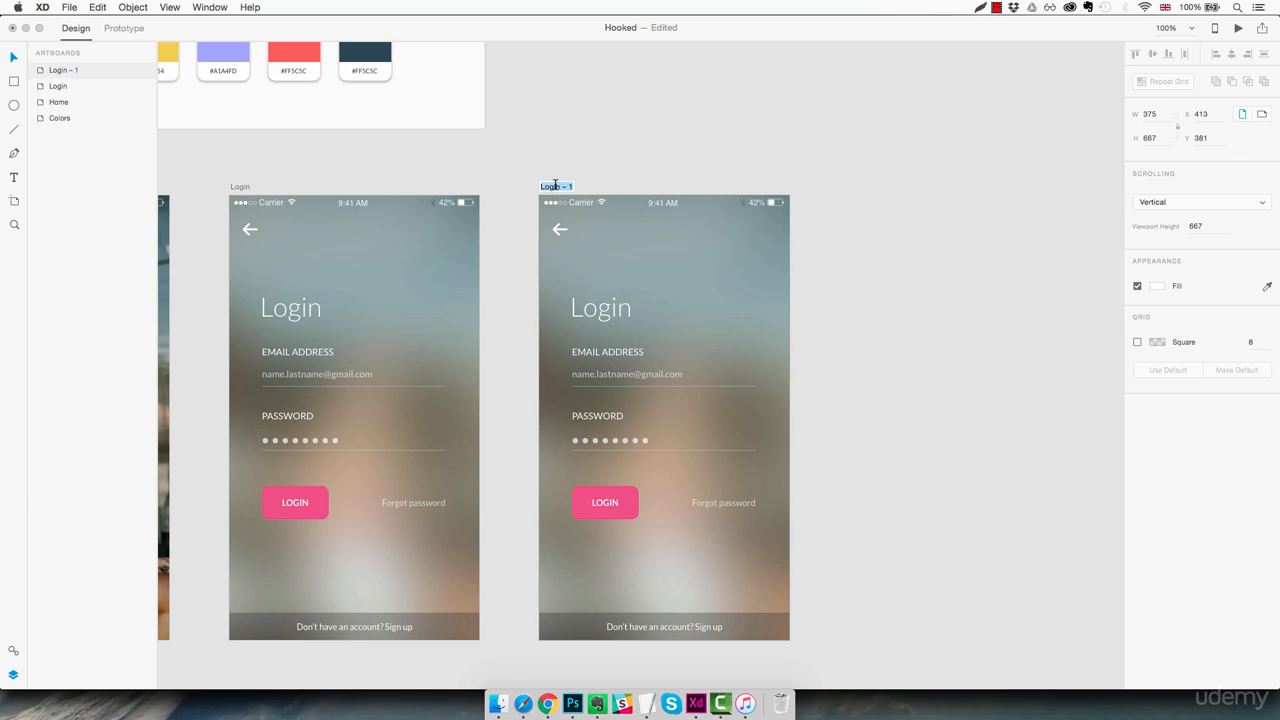
type("Signup")
key("Return")
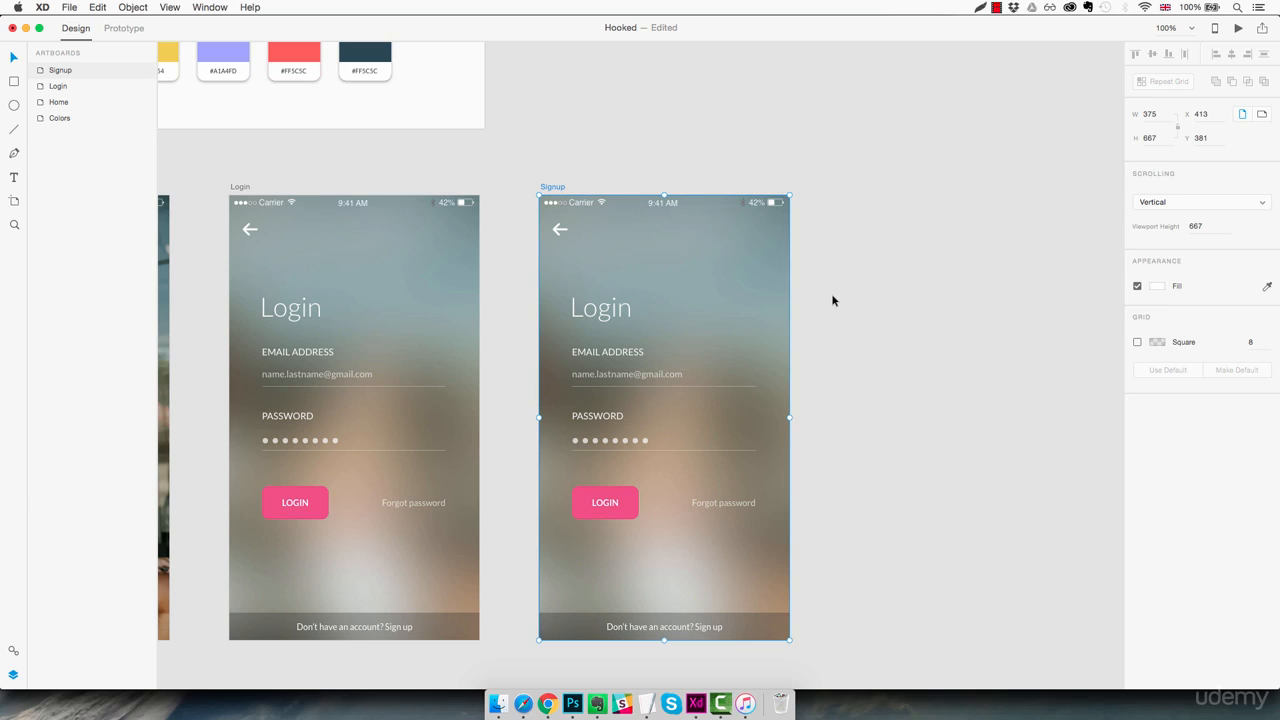
- Delete the "Don't have an account? Sign up" bar from the Signup artboard
left_click(705, 289)
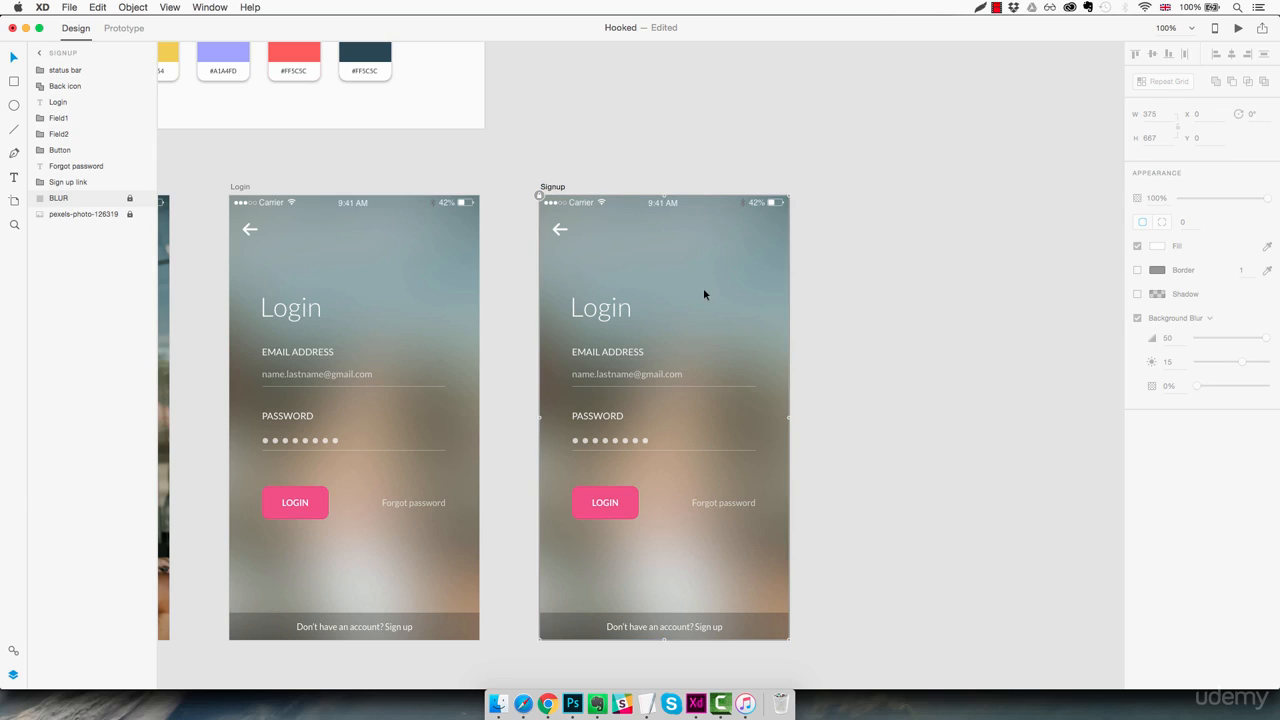
left_click(686, 630)
key("Delete")
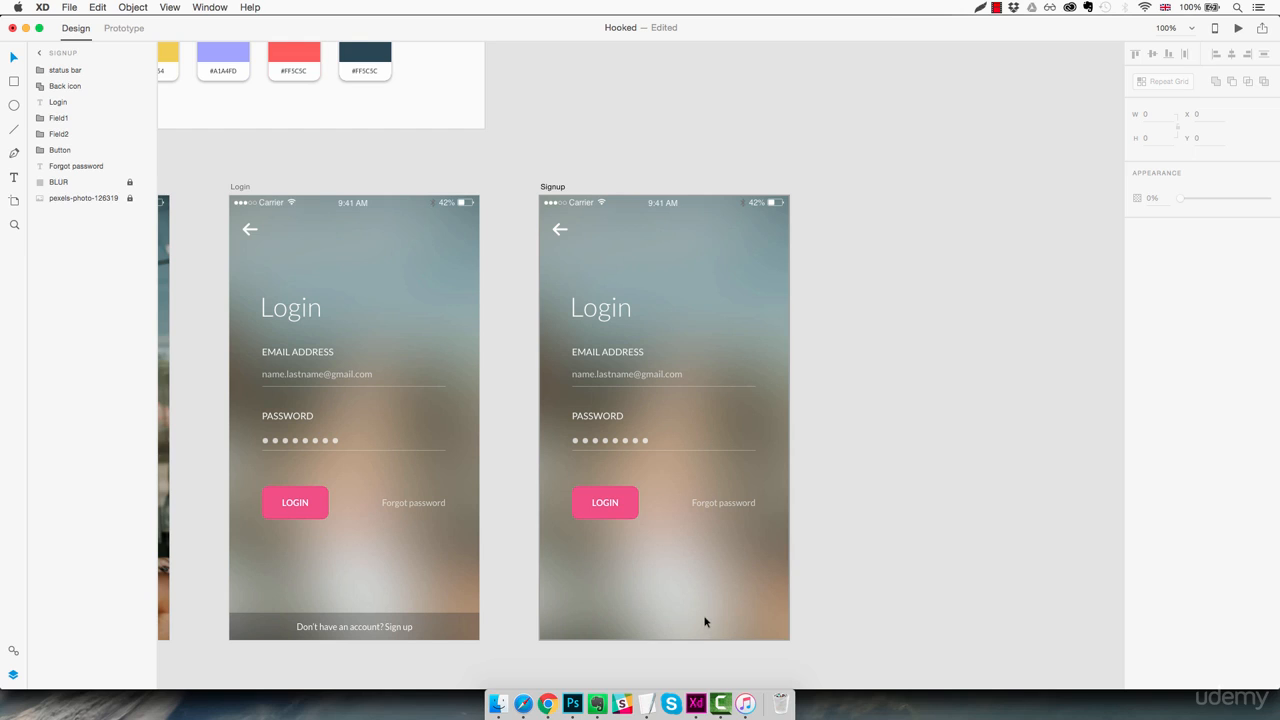
- Move the Signup artboard's title up to Y 63 and change its text to "Signup"
left_click(618, 313)
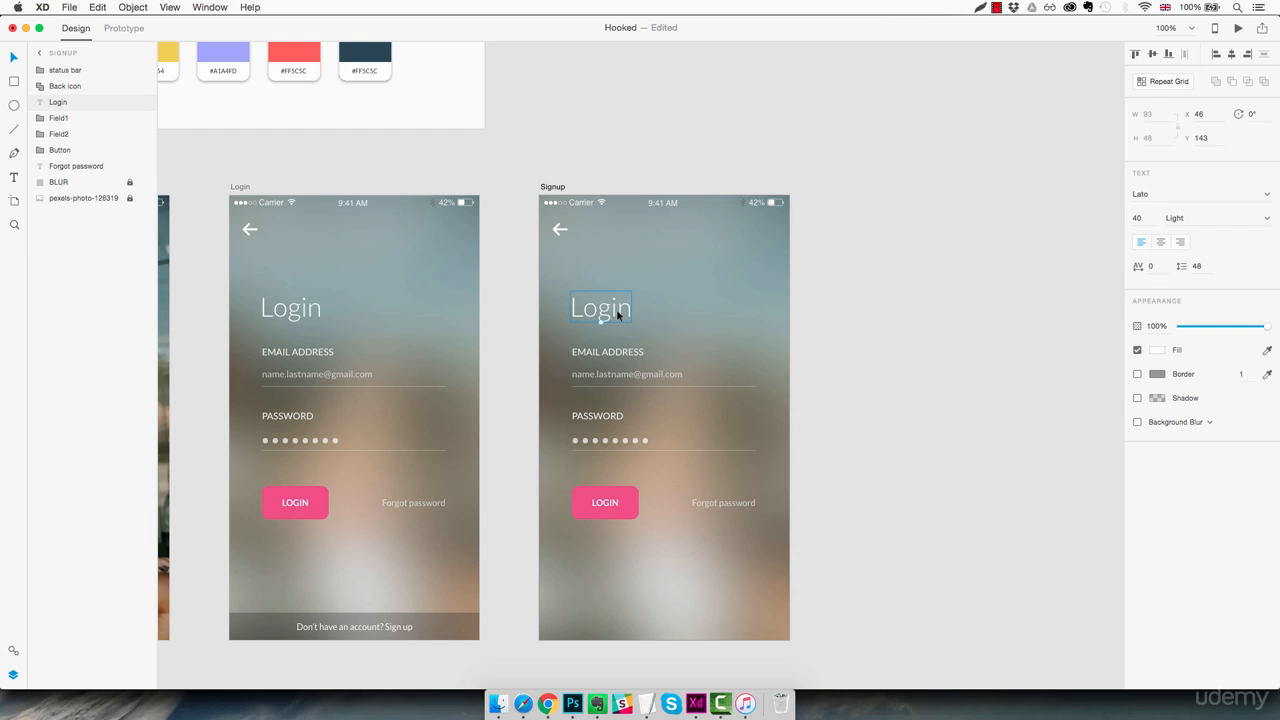
left_click_drag(618, 314, 614, 279)
double_click(614, 276)
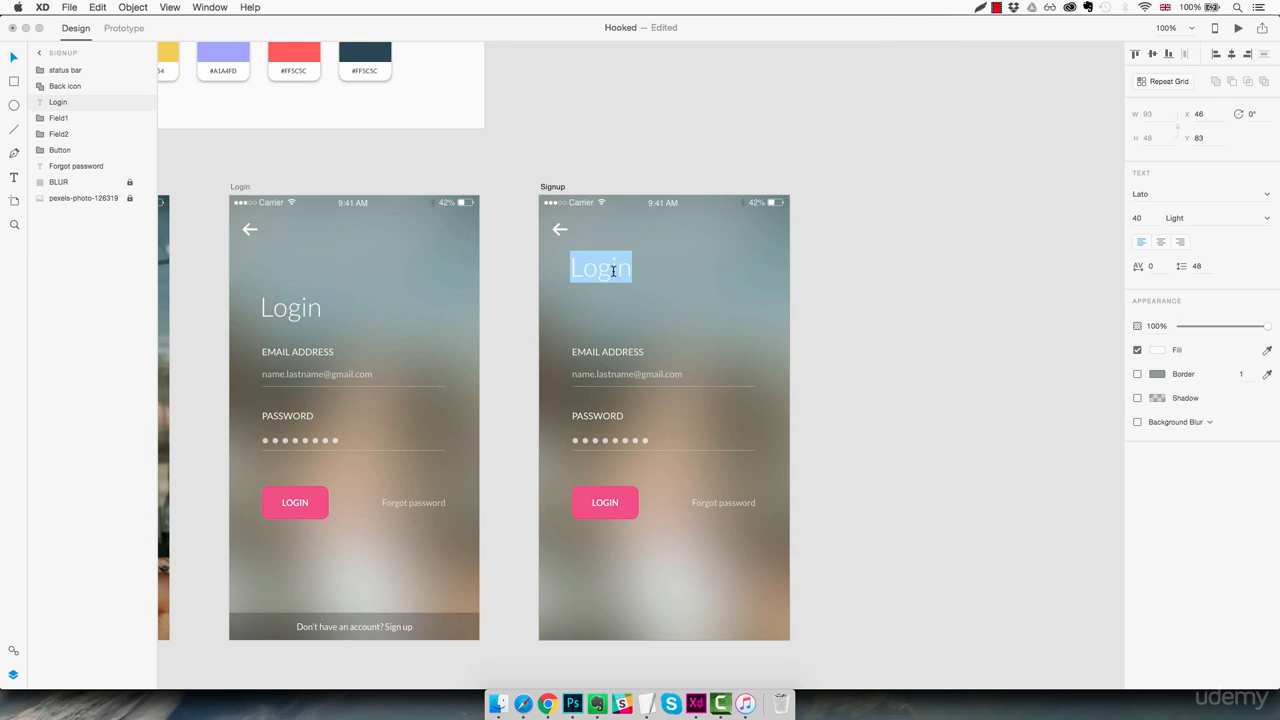
type("Signup")
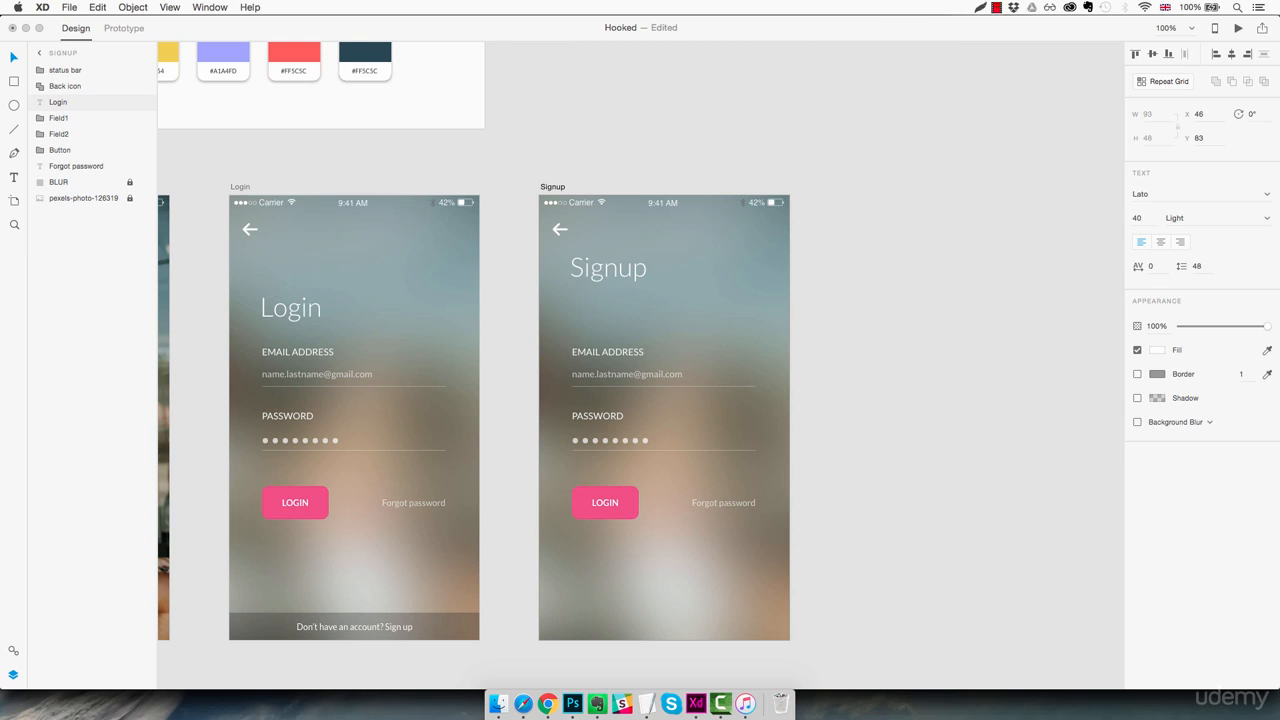
key("Escape")
left_click(670, 321)
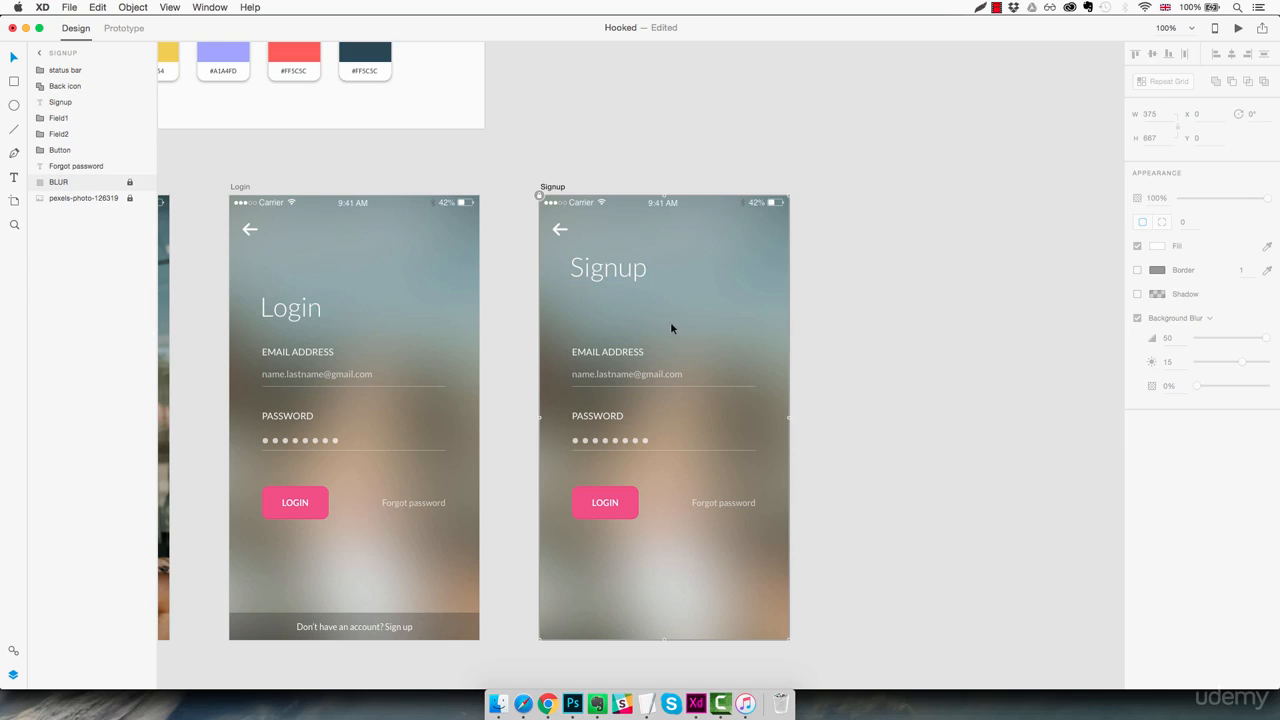
- Move the Signup form's fields, button and Forgot password link down, and place copies of both fields directly above the originals
left_click_drag(751, 334, 621, 597)
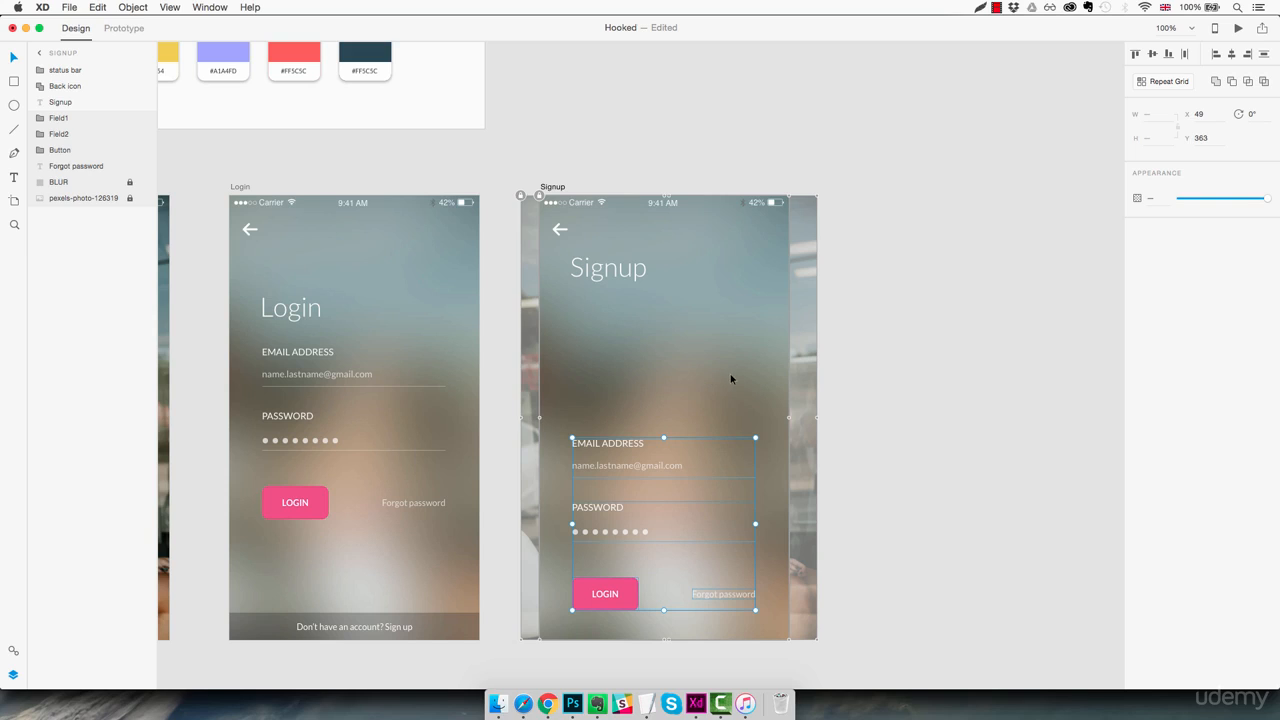
key("Escape")
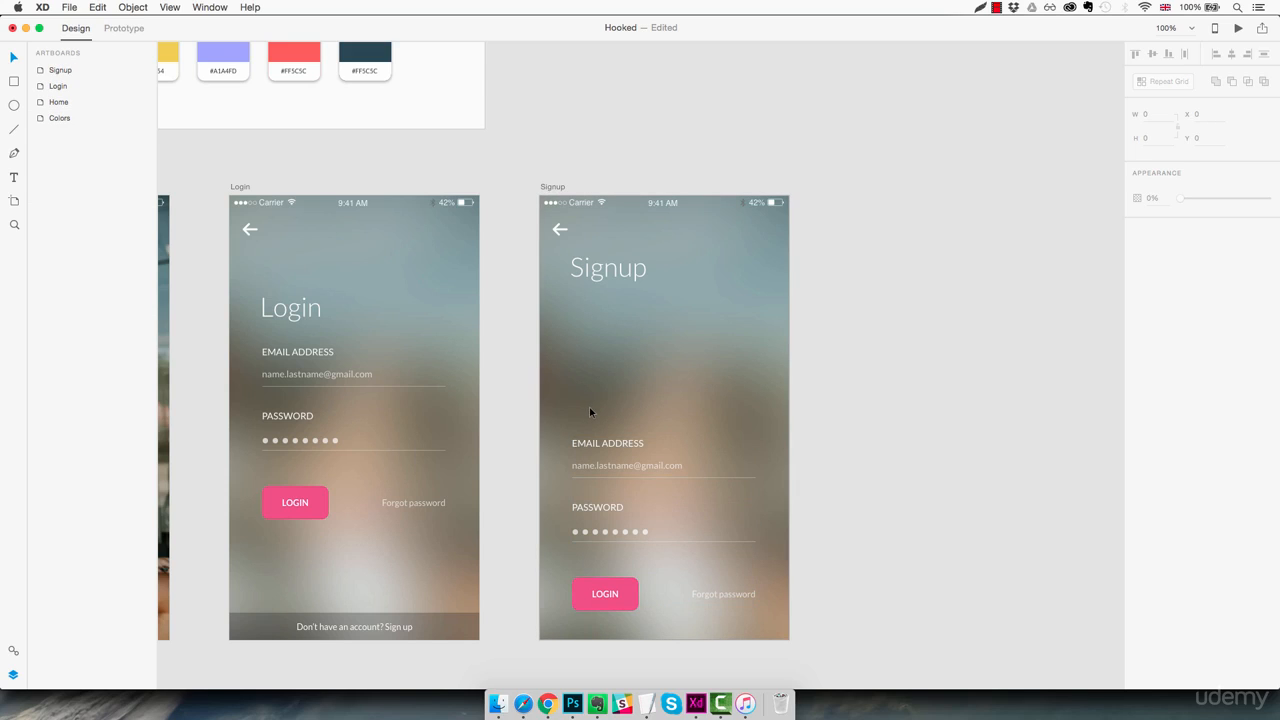
left_click_drag(590, 409, 706, 540)
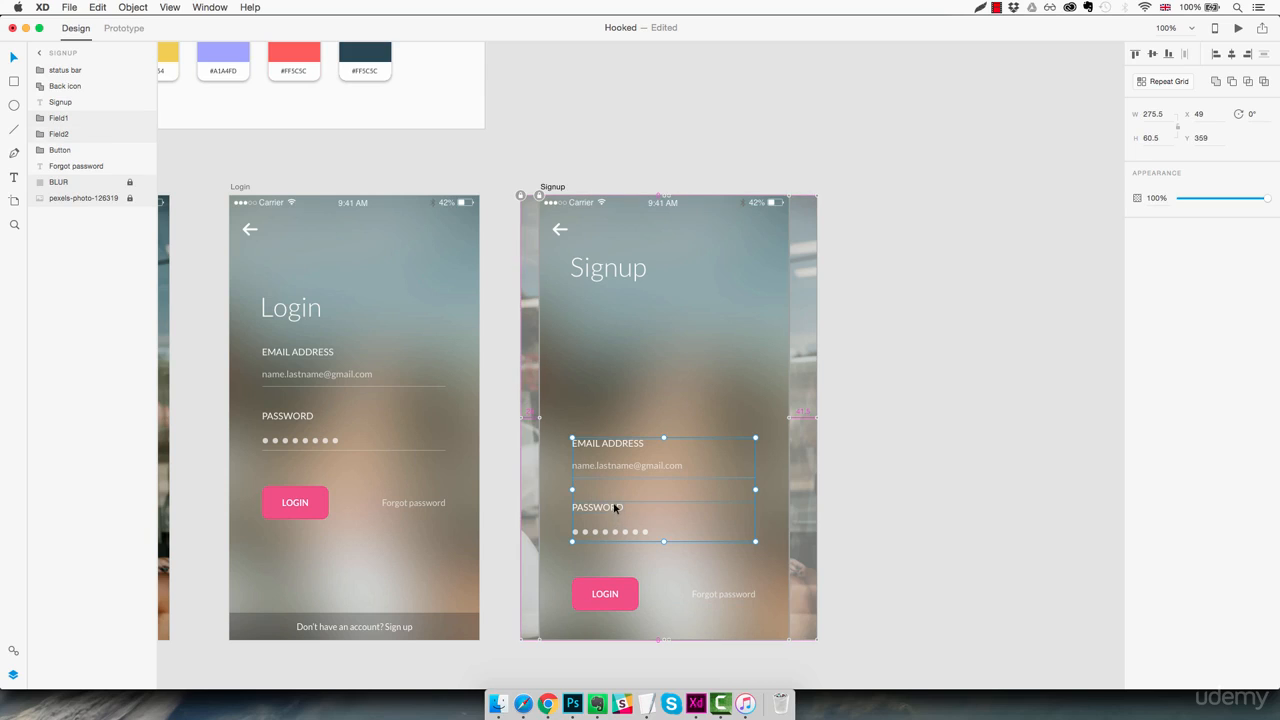
left_click_drag(613, 512, 633, 380)
left_click(850, 289)
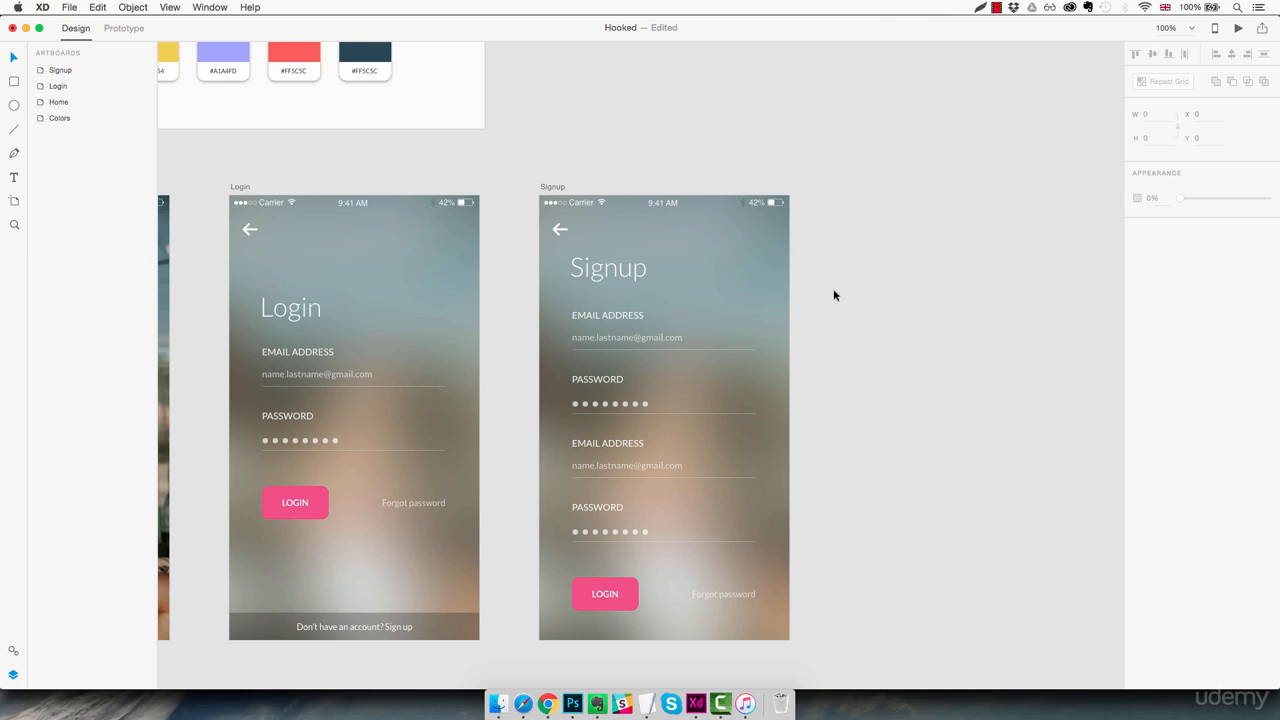
- Change the label of the topmost field on the Signup artboard to "CHOOSE USERNAME"
double_click(632, 318)
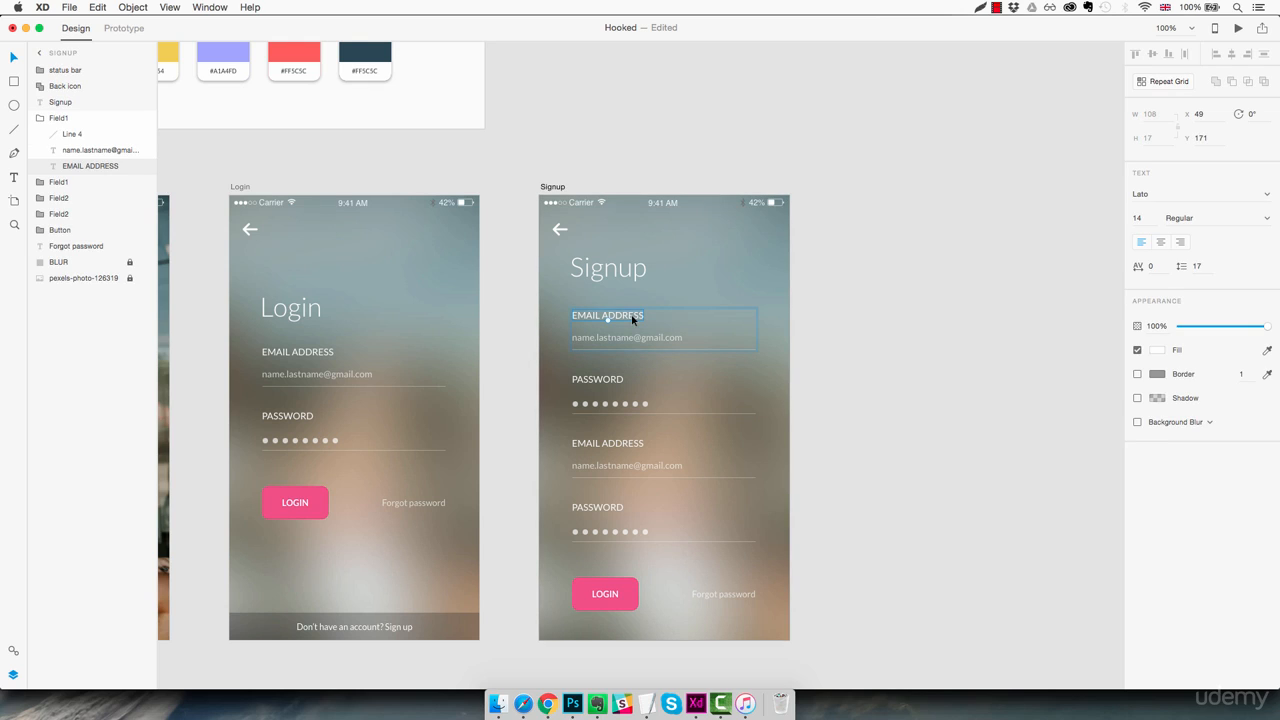
double_click(632, 318)
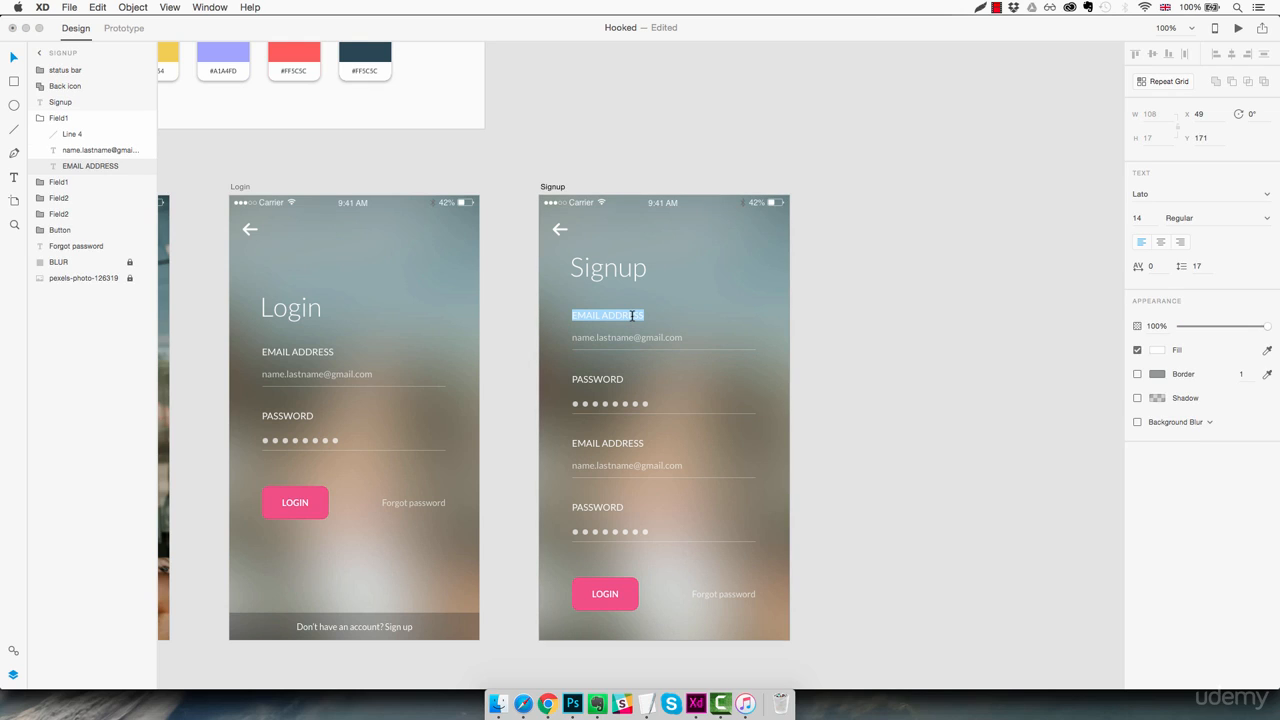
type("CHOOSE US")
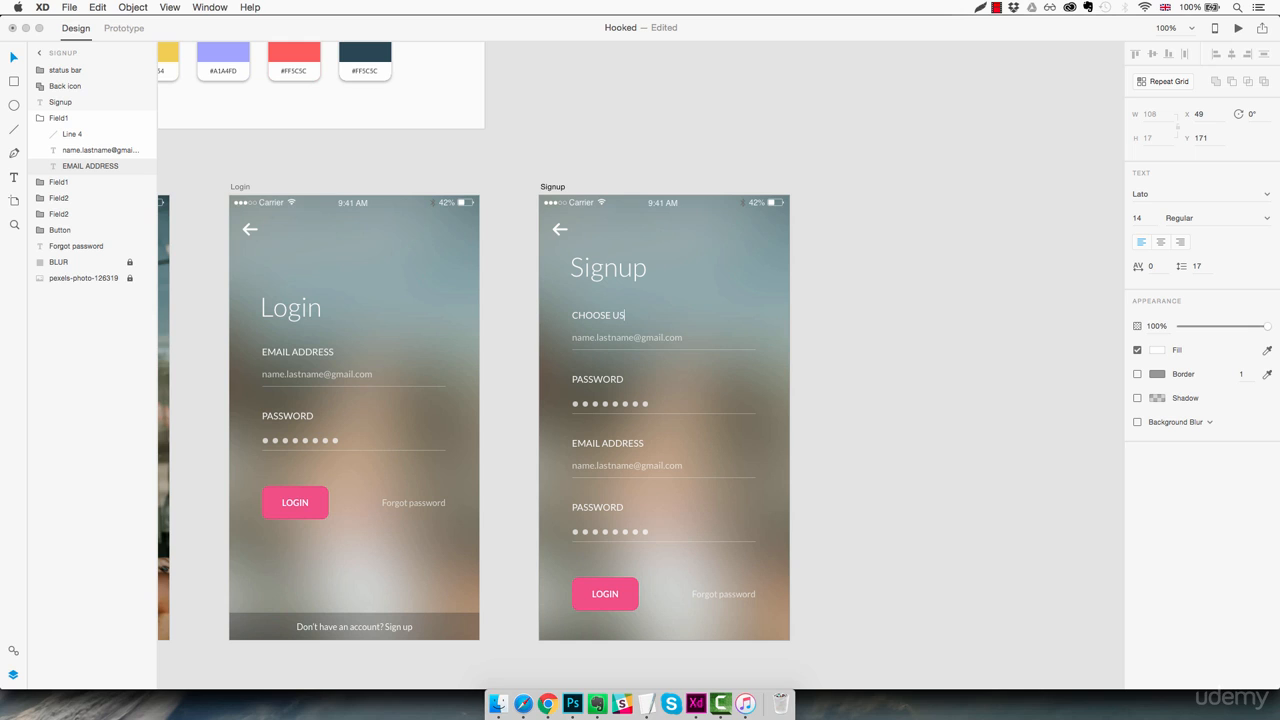
type("ERNAME")
key("Escape")
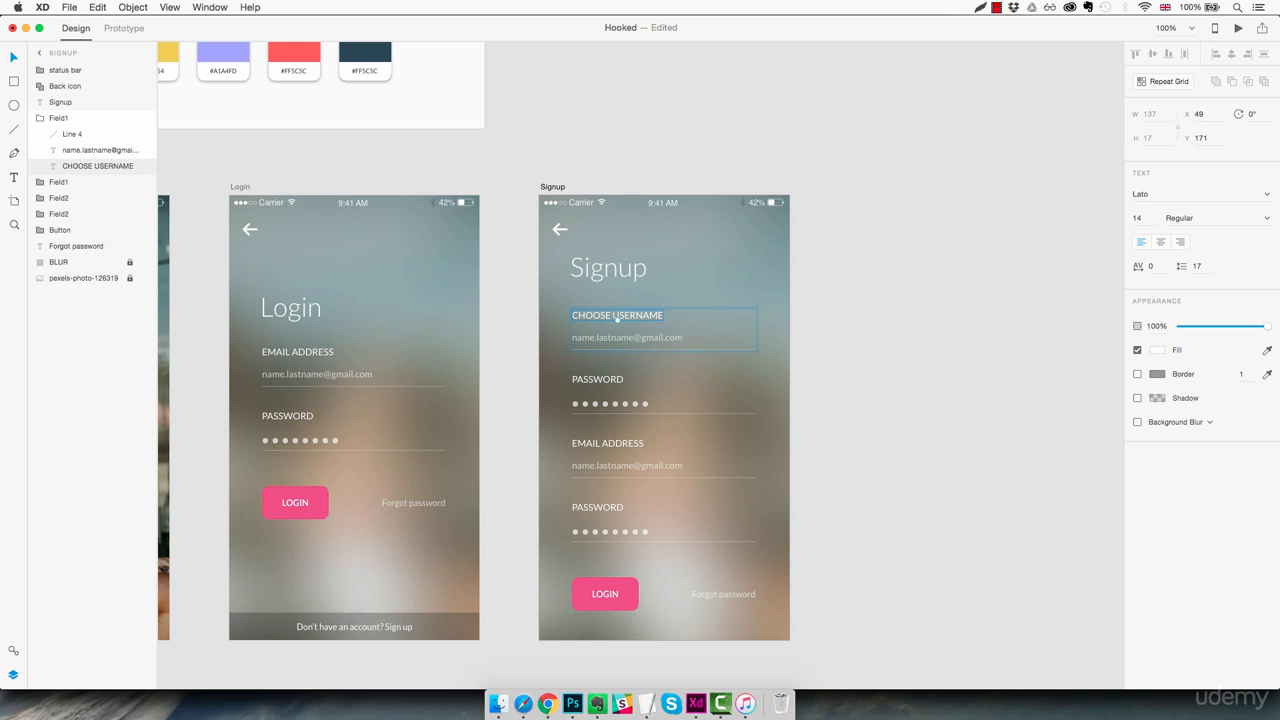
- Replace the placeholder text under the CHOOSE USERNAME label with "LondonGuy87"
left_click(636, 343)
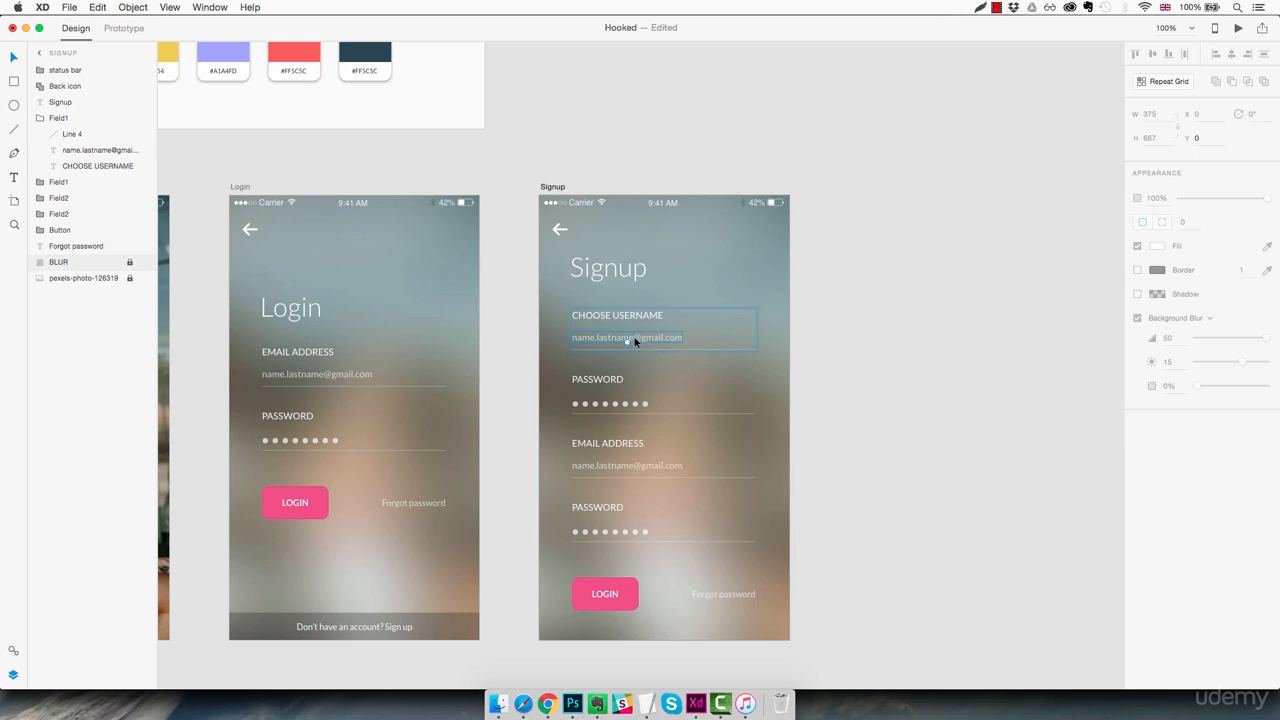
left_click(634, 341)
double_click(634, 340)
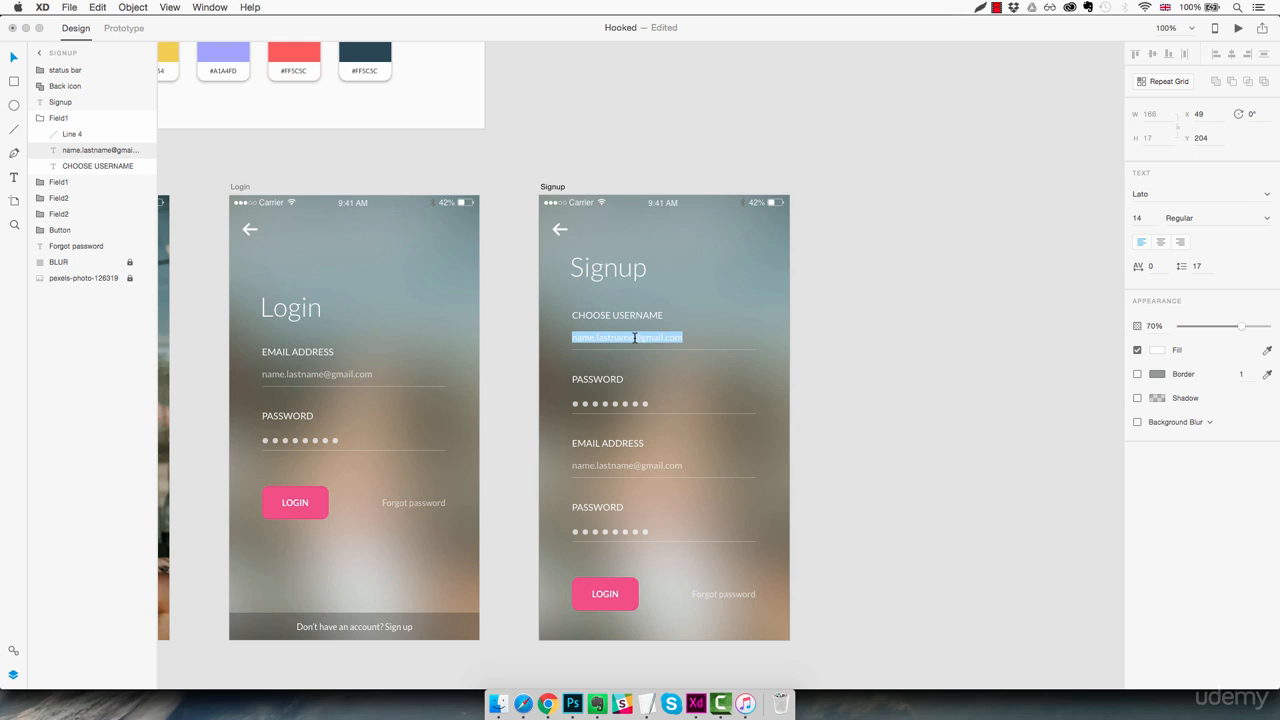
type("Lorenm")
key("BackSpace")
key("BackSpace")
key("BackSpace")
key("BackSpace")
key("BackSpace")
type("ondonGuy87")
key("Escape")
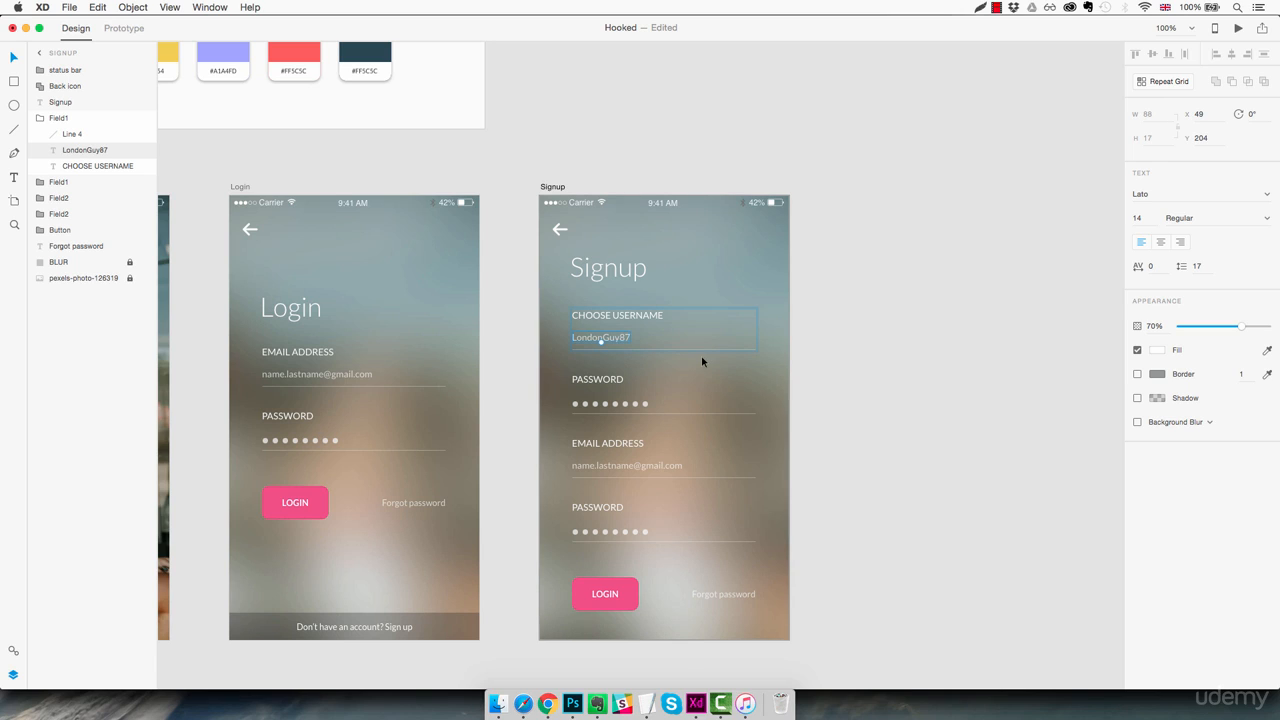
- Change the second Signup field's label to "YOUR AGE" and delete its row of password dots
double_click(604, 380)
double_click(604, 380)
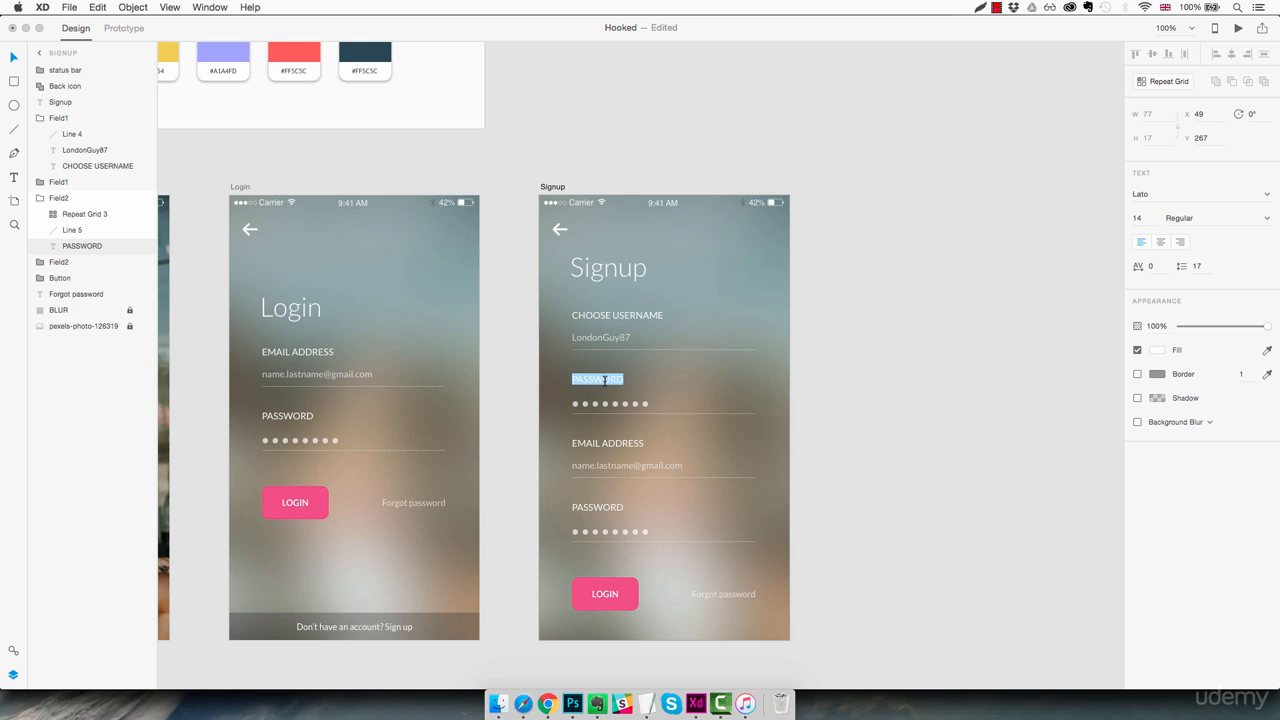
type("YOUR AGE")
key("Escape")
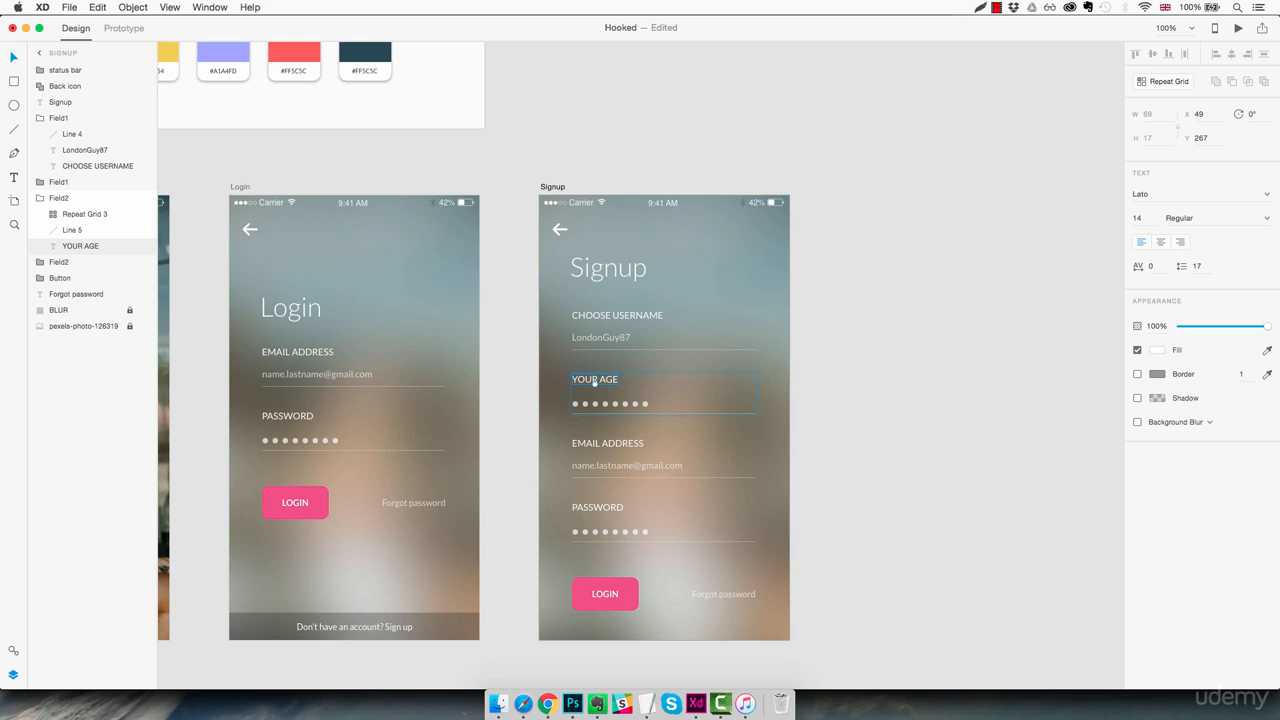
scroll(696, 351, "up", 1)
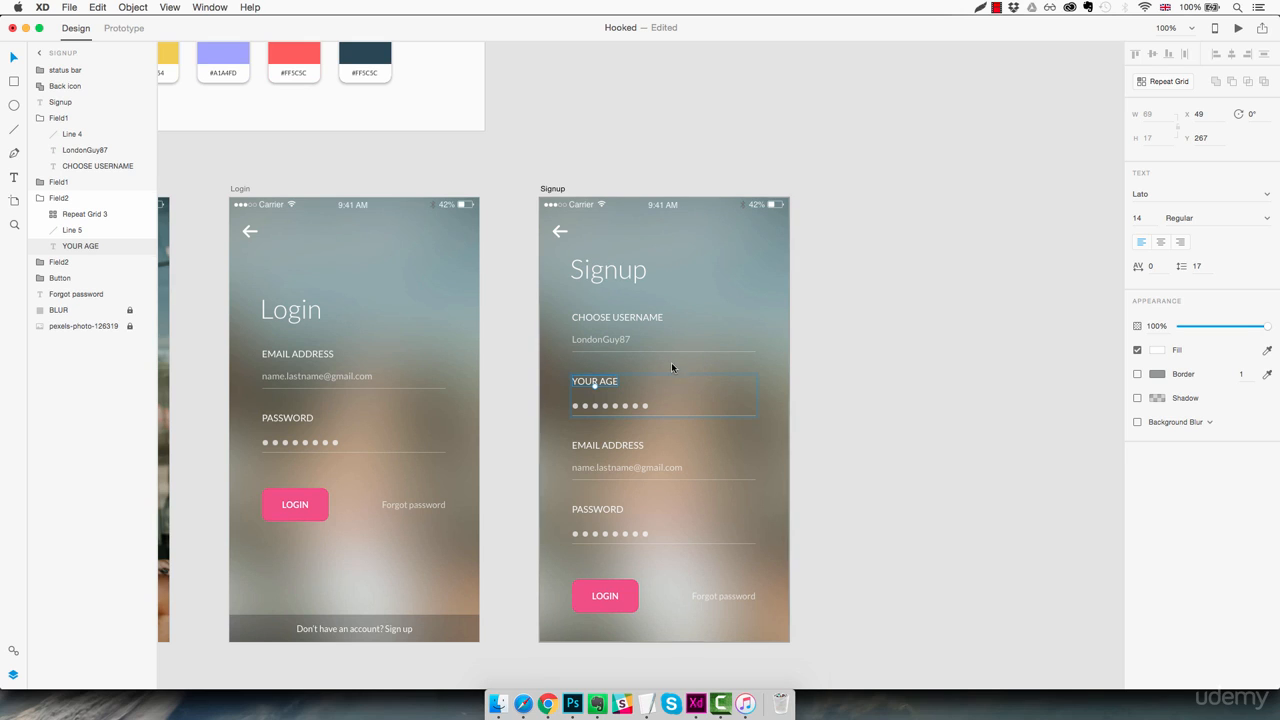
left_click(624, 403)
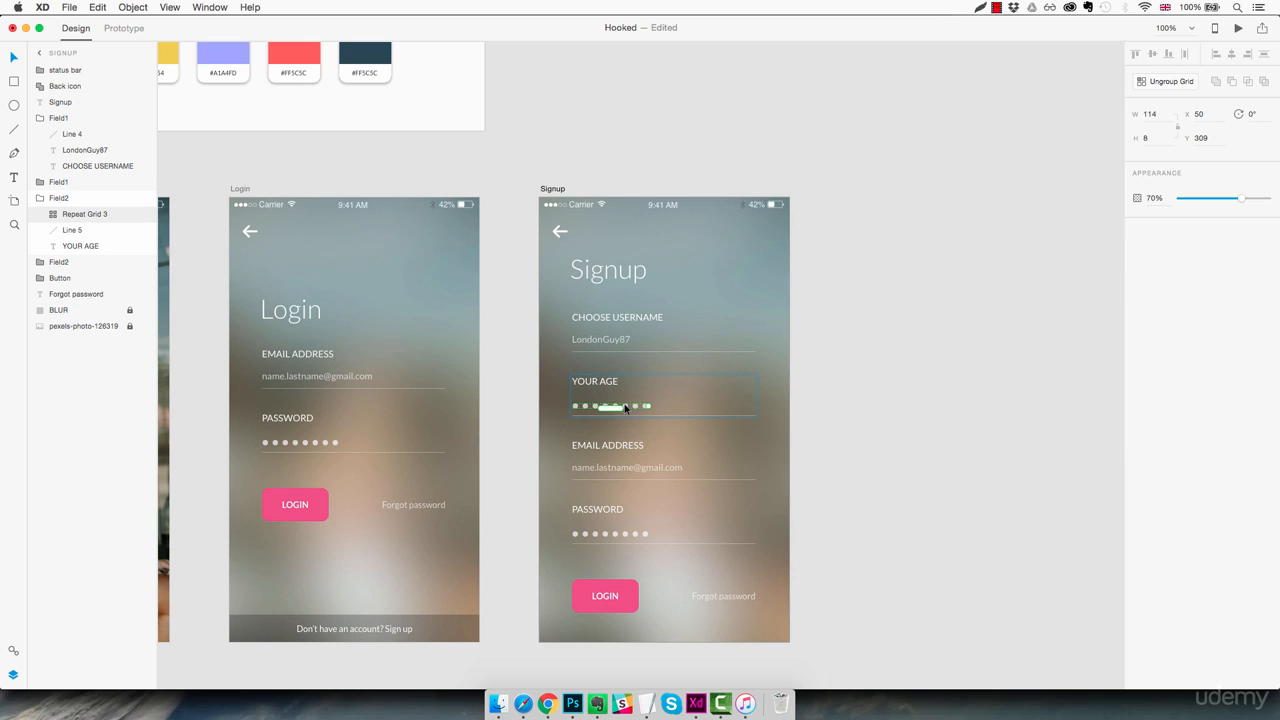
key("Delete")
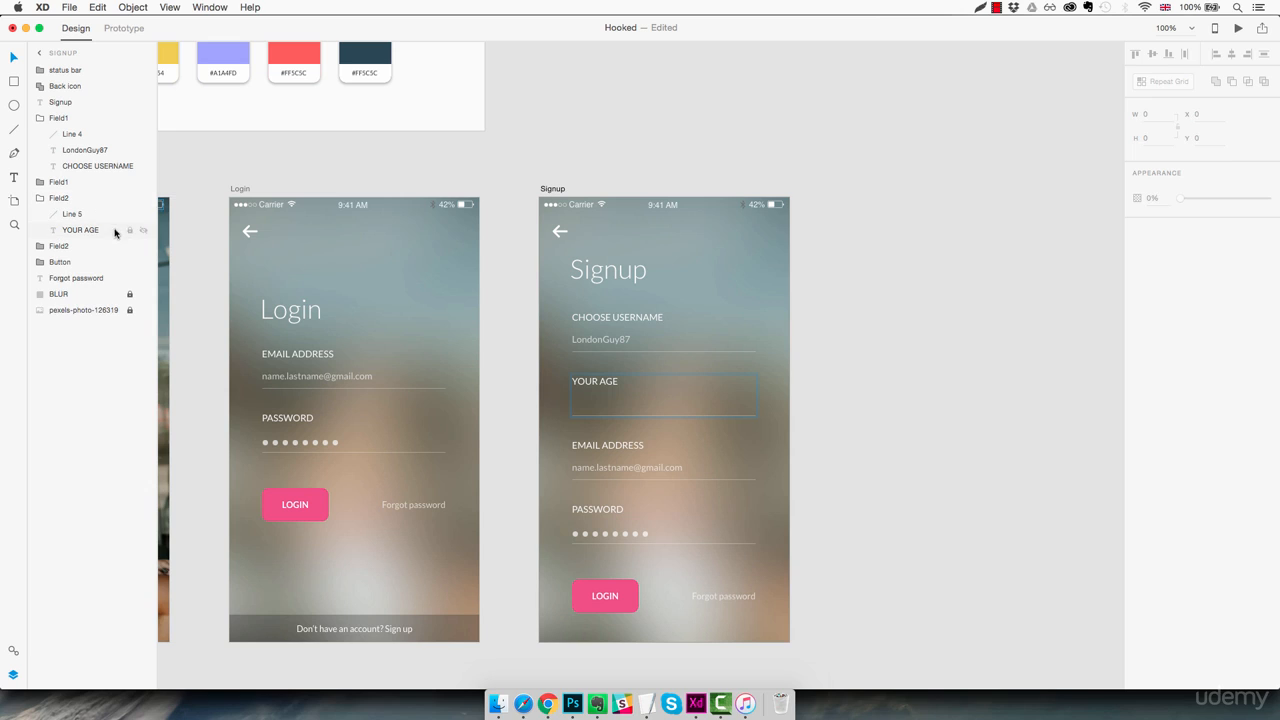
- Duplicate the LondonGuy87 placeholder text and place the copy inside the YOUR AGE field's Field2 group, above Line 5
left_click(590, 341)
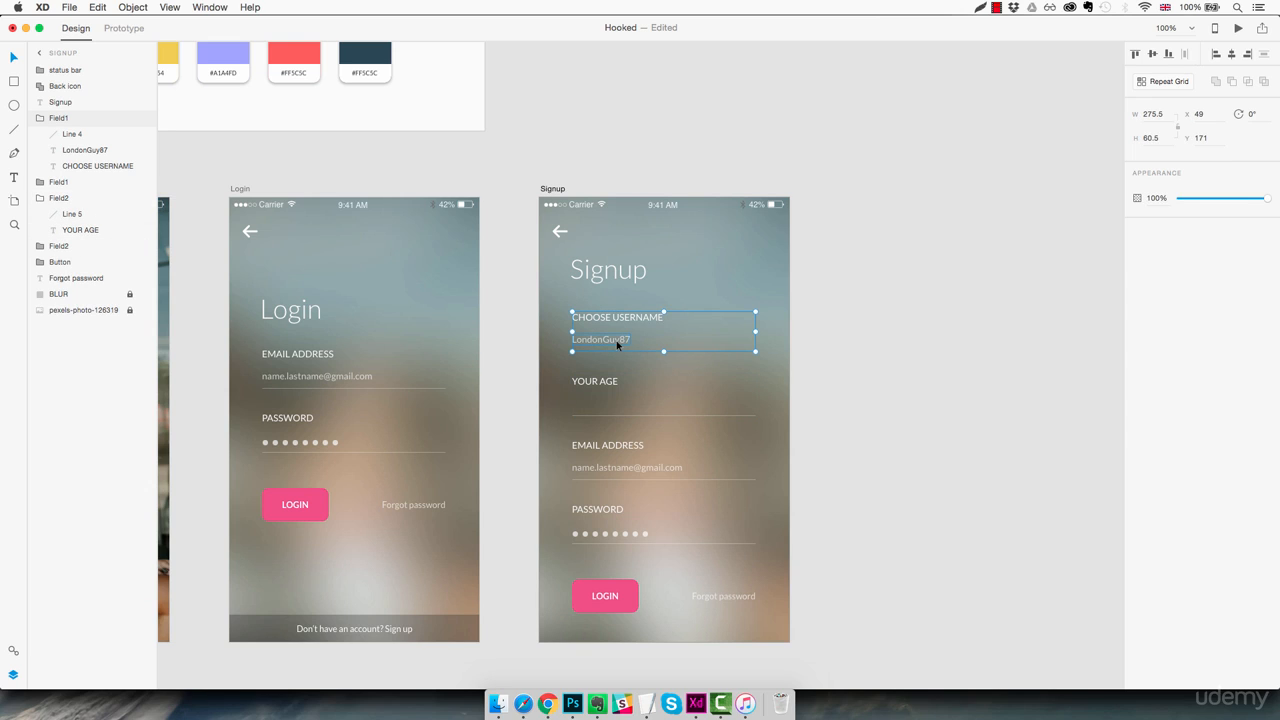
double_click(616, 340)
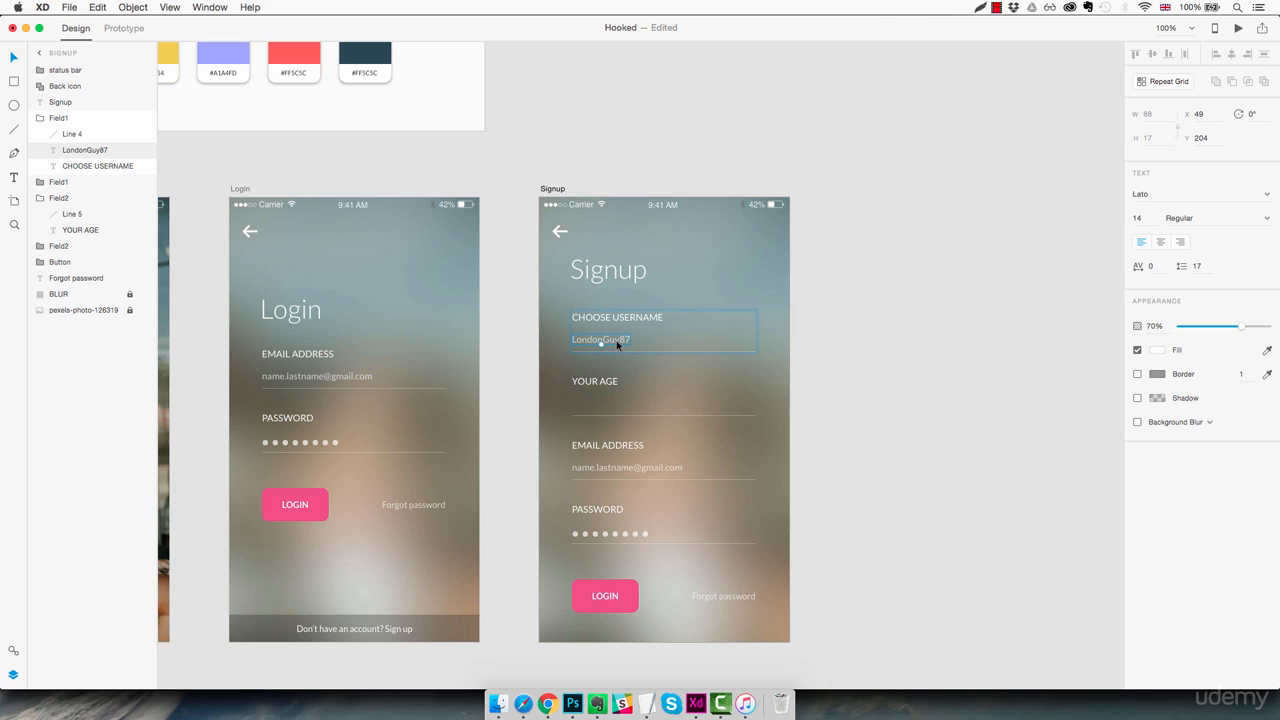
key("super+d")
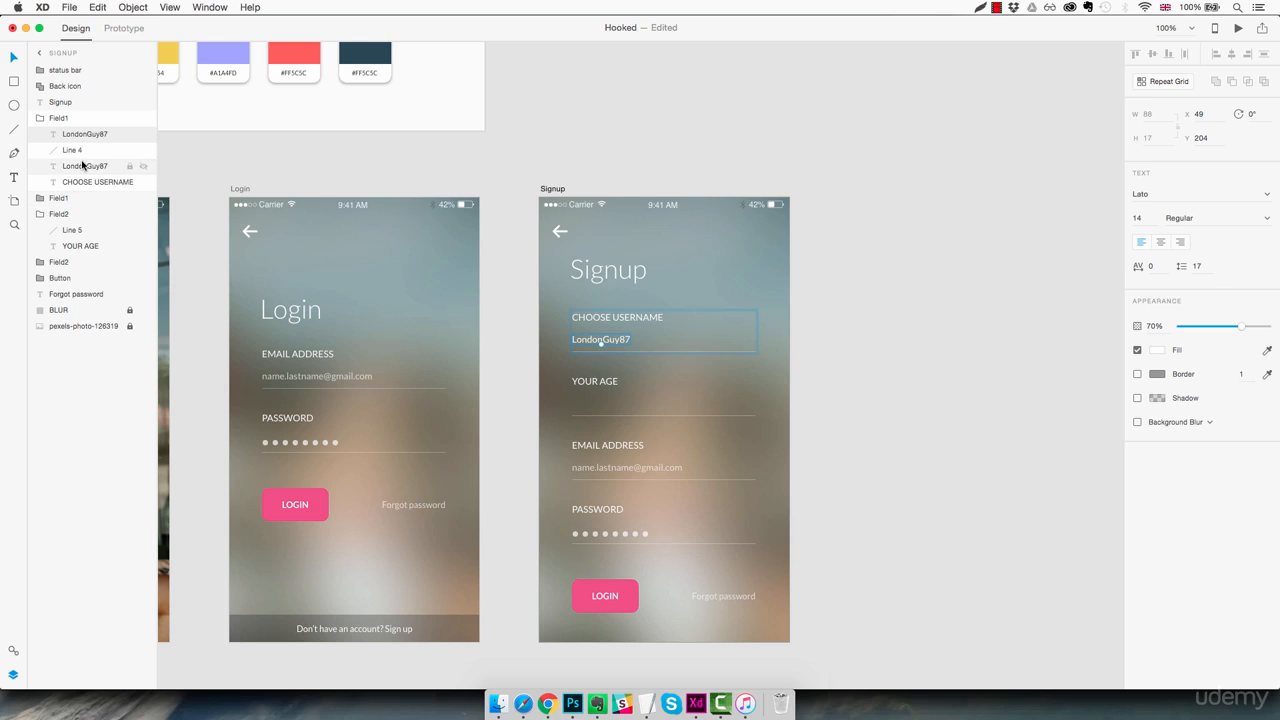
left_click(62, 201)
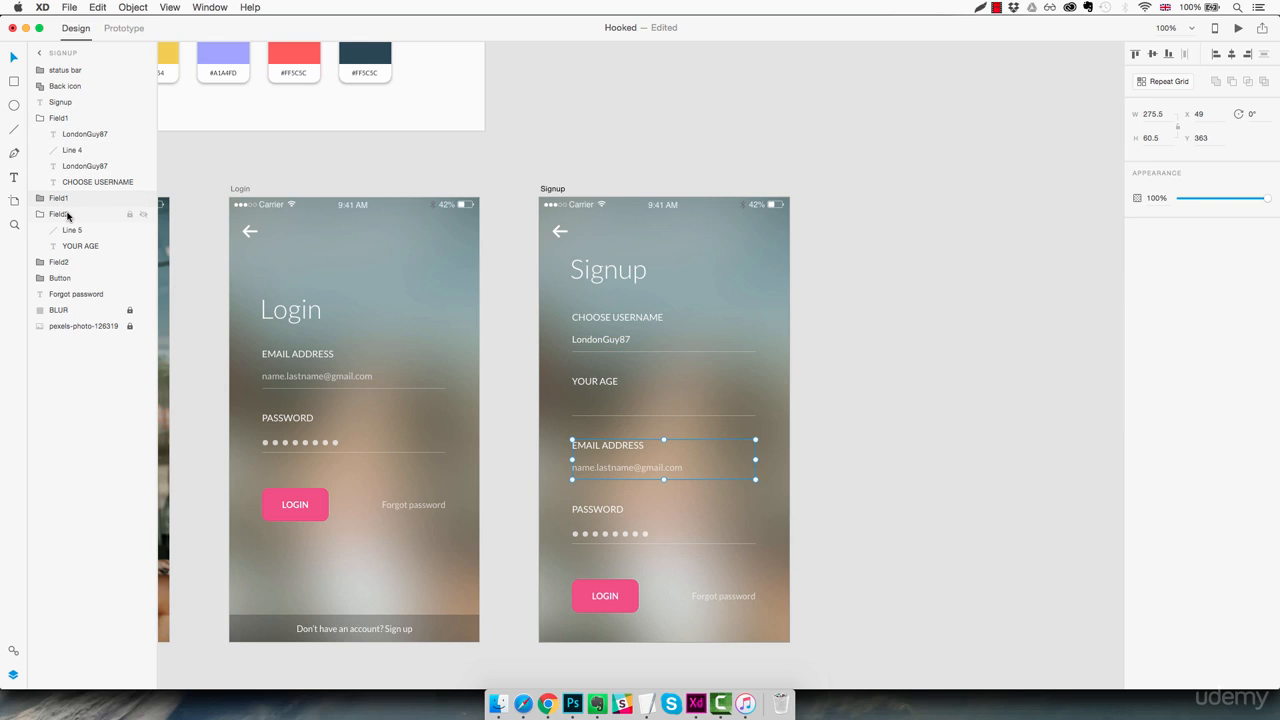
left_click(88, 136)
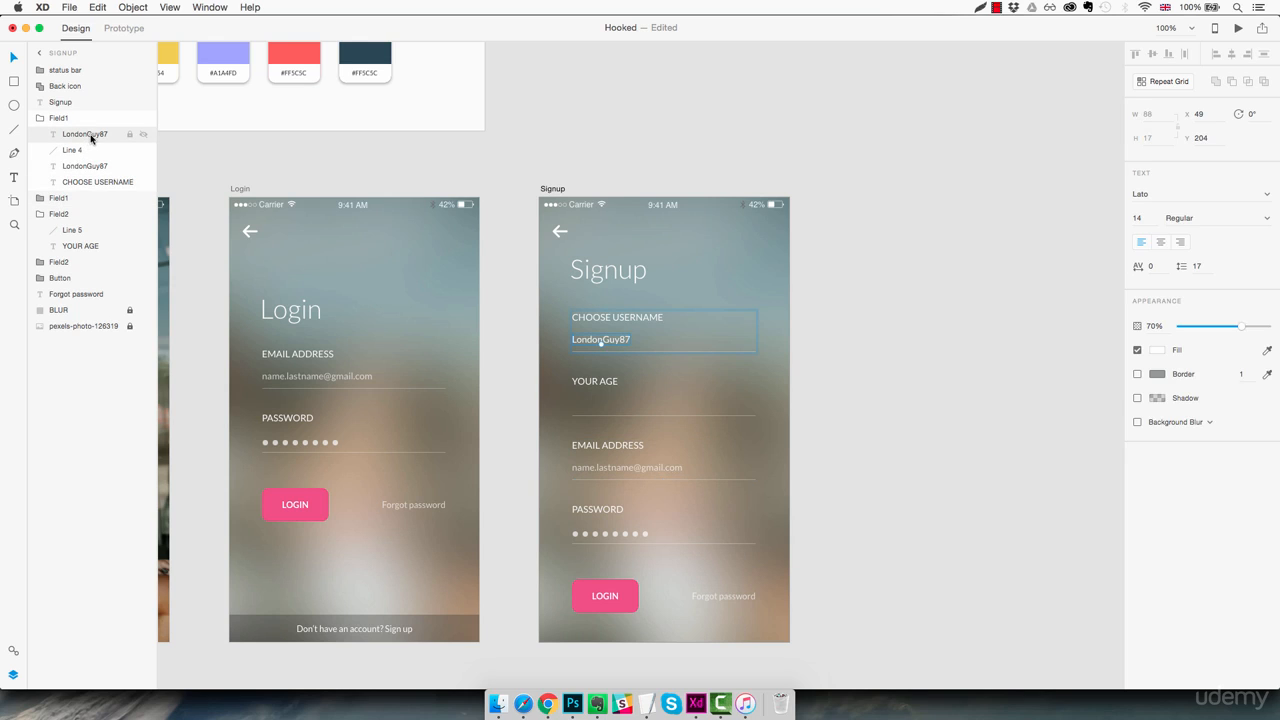
left_click_drag(89, 135, 86, 229)
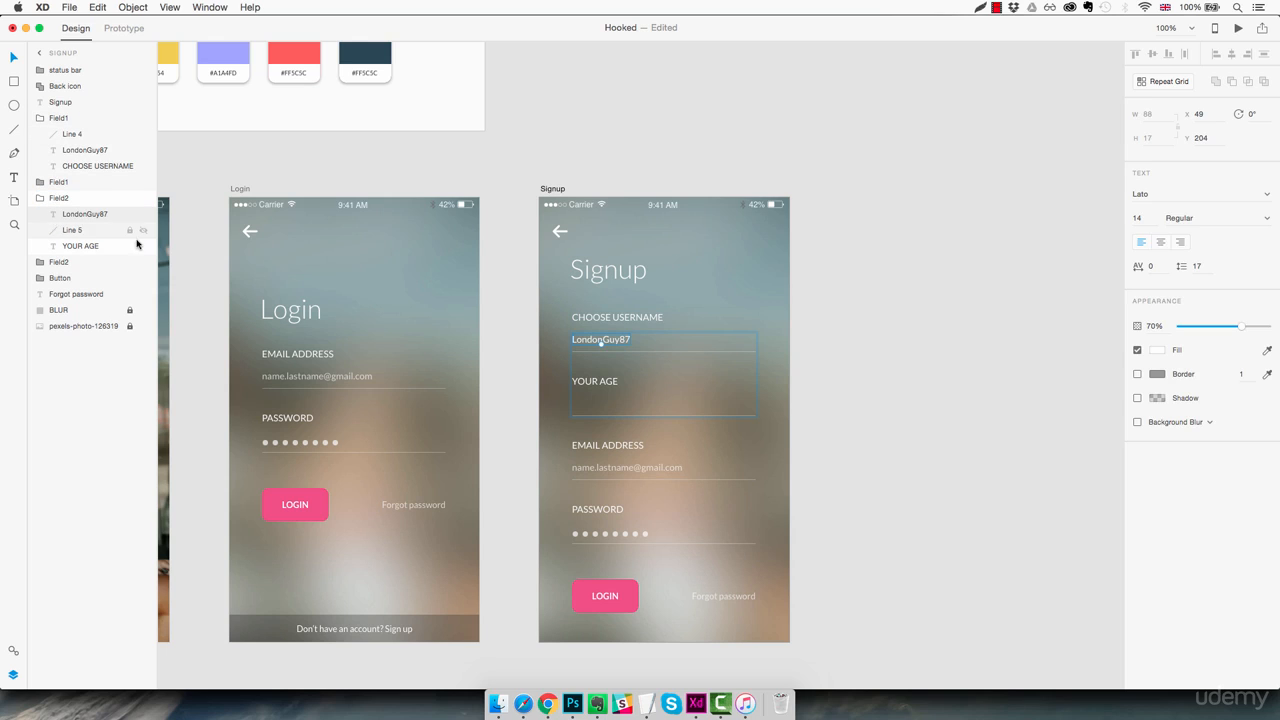
- Position the copied placeholder text under the YOUR AGE label at X 49, Y 300
left_click_drag(631, 343, 624, 407)
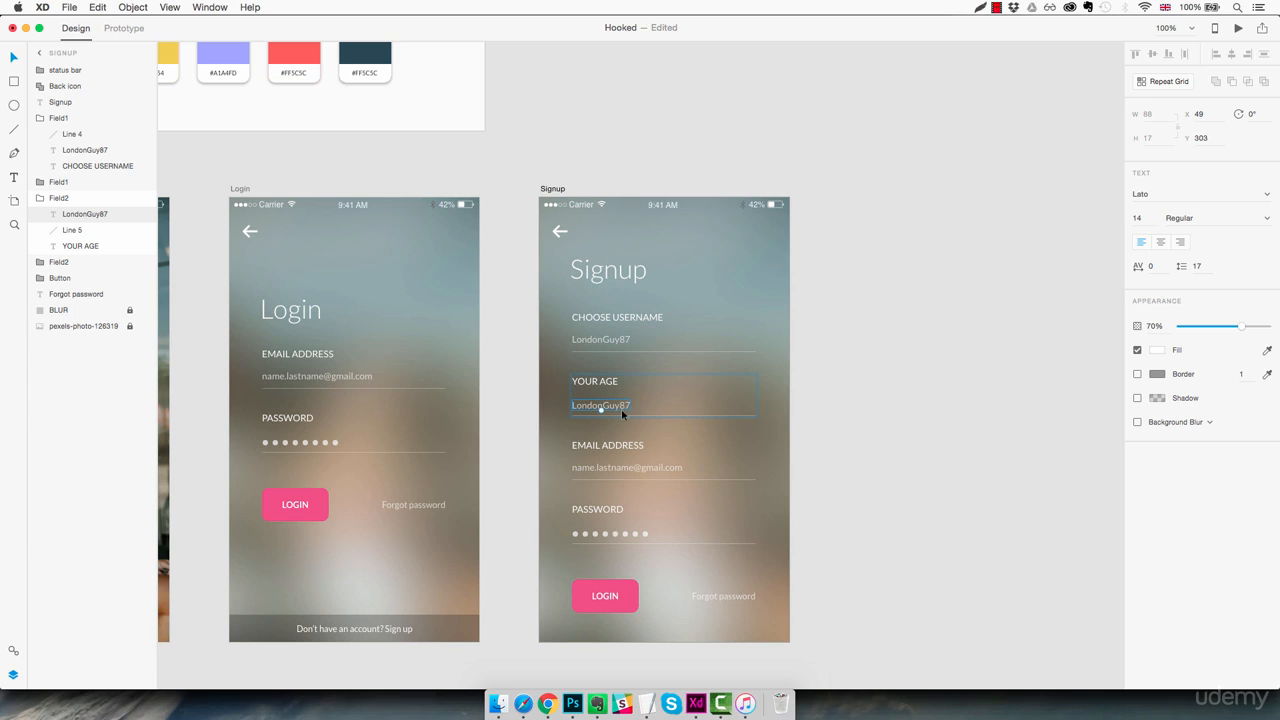
key("z")
left_click_drag(624, 406, 625, 406)
key("Up")
key("Up")
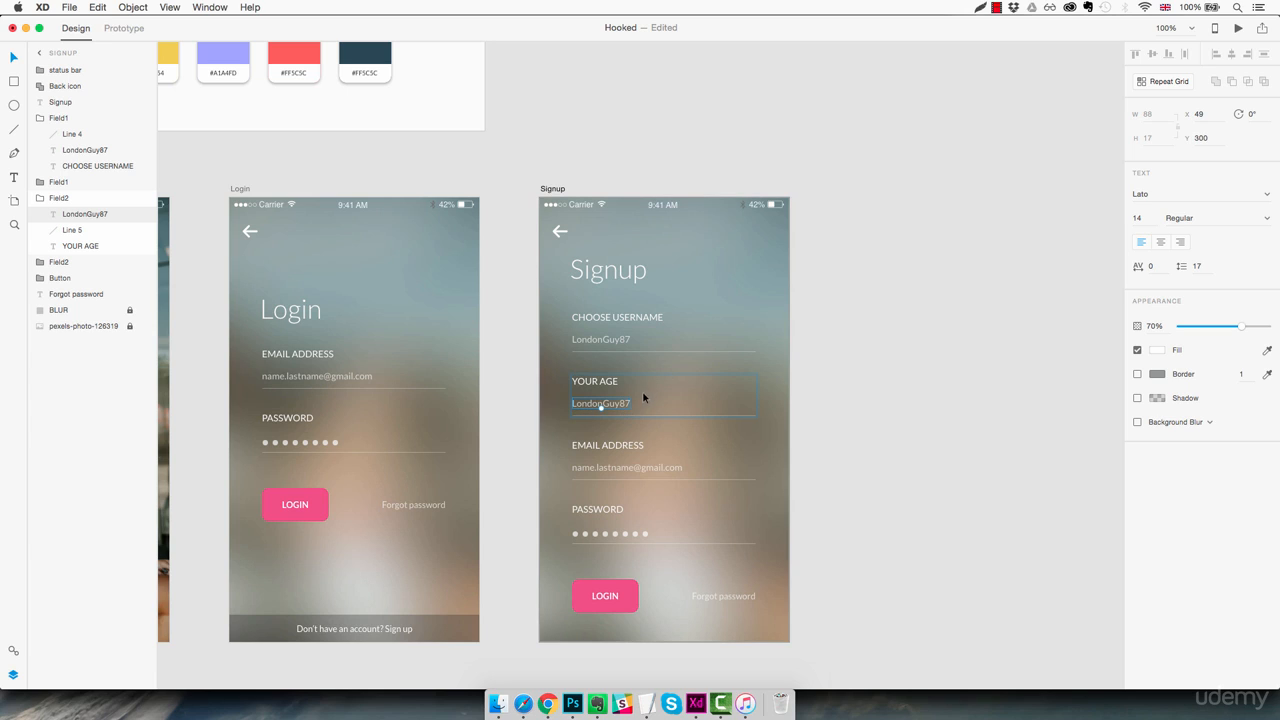
- Change the placeholder text under the YOUR AGE label to "29"
double_click(630, 403)
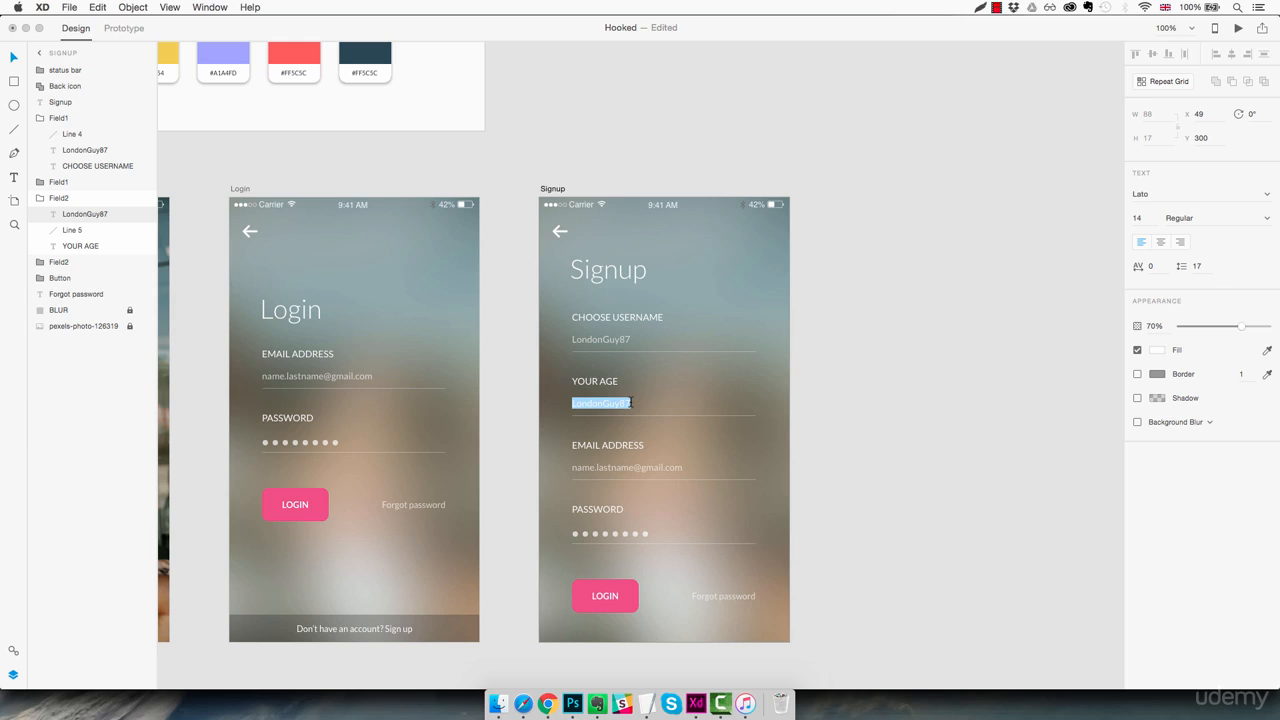
type("29")
key("Escape")
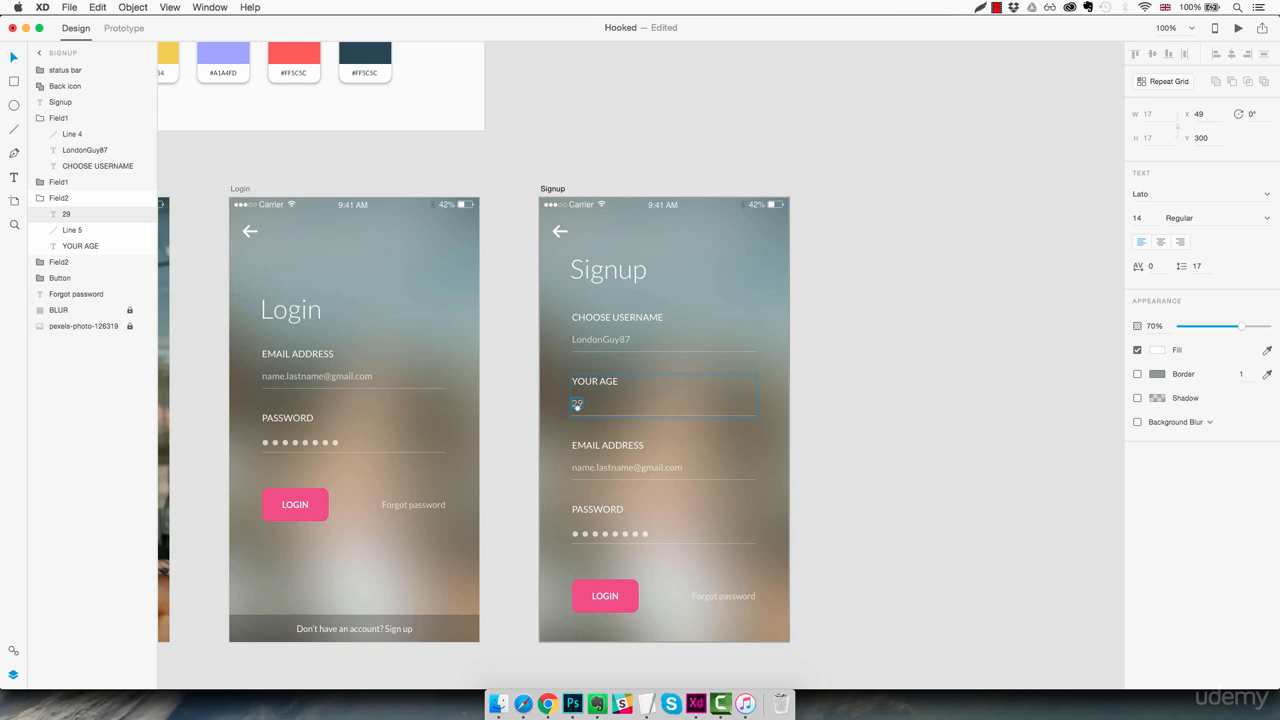
- Change the Signup screen's button label to "SIGNUP" and centre the text on the pink button
left_click(747, 443)
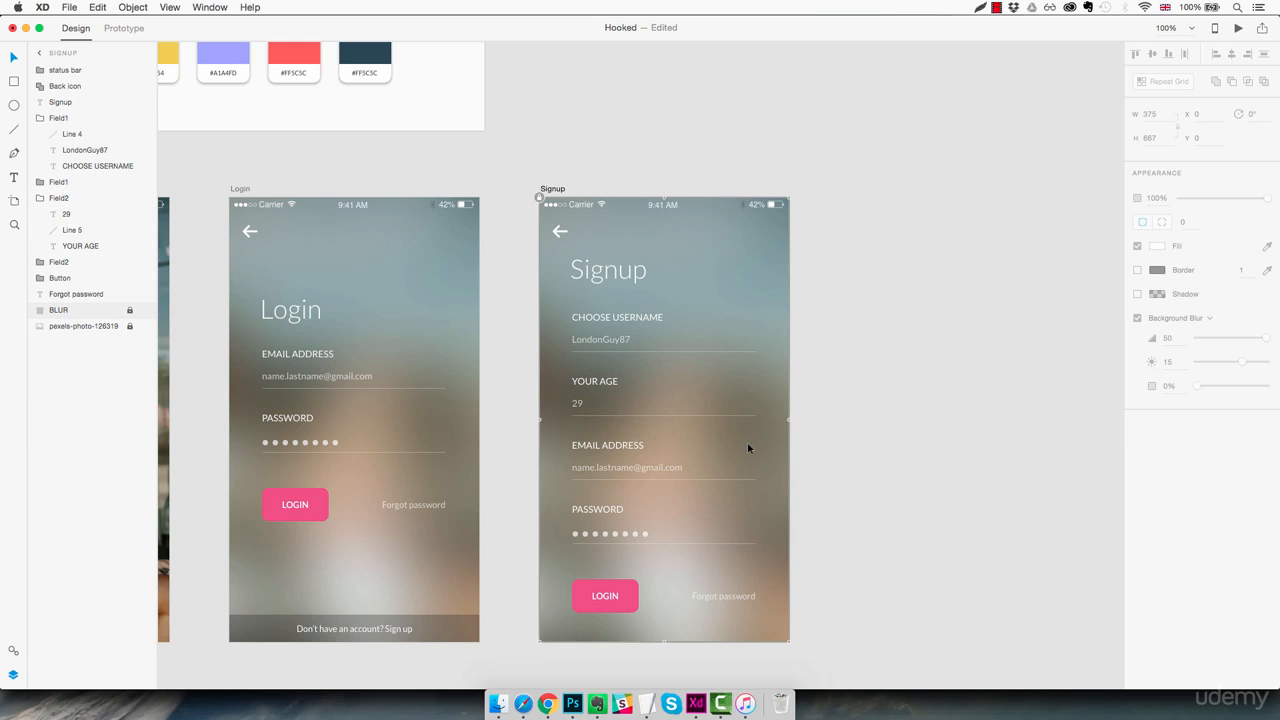
scroll(747, 448, "down", 2)
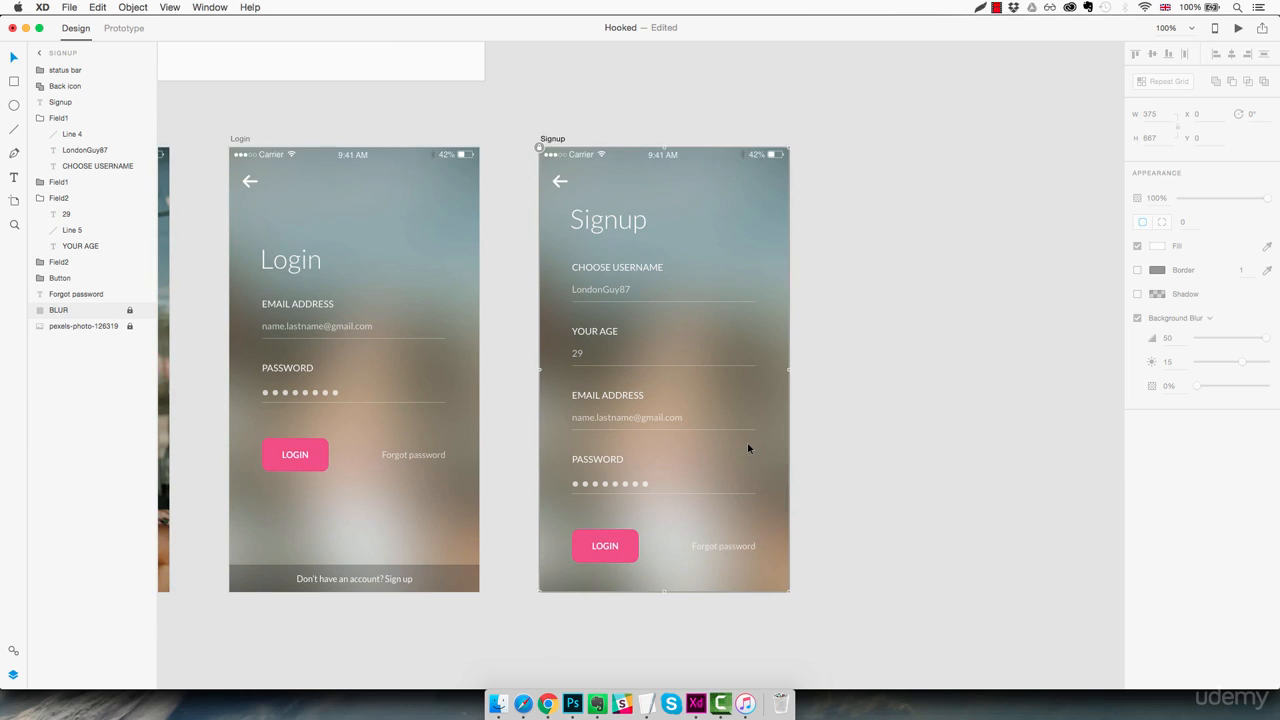
double_click(608, 547)
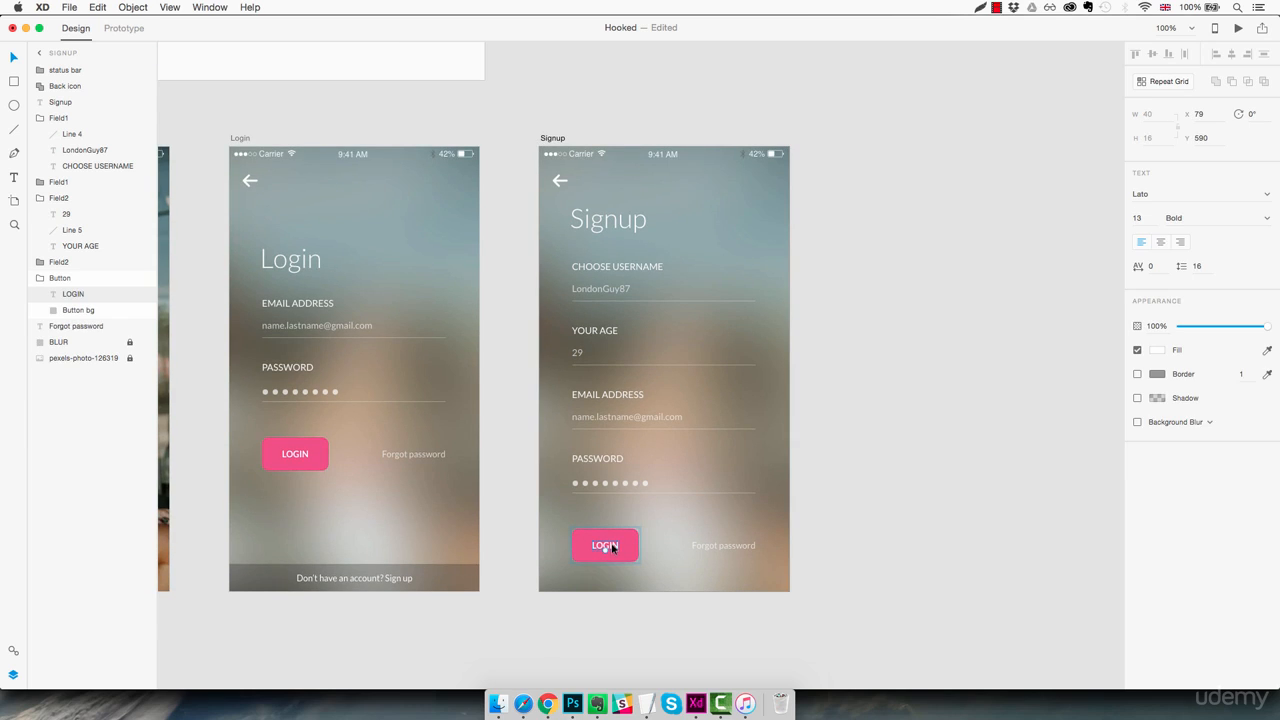
double_click(612, 546)
type("sign")
key("BackSpace")
key("BackSpace")
key("BackSpace")
type("SIGNUP")
key("Escape")
left_click_drag(608, 548, 605, 549)
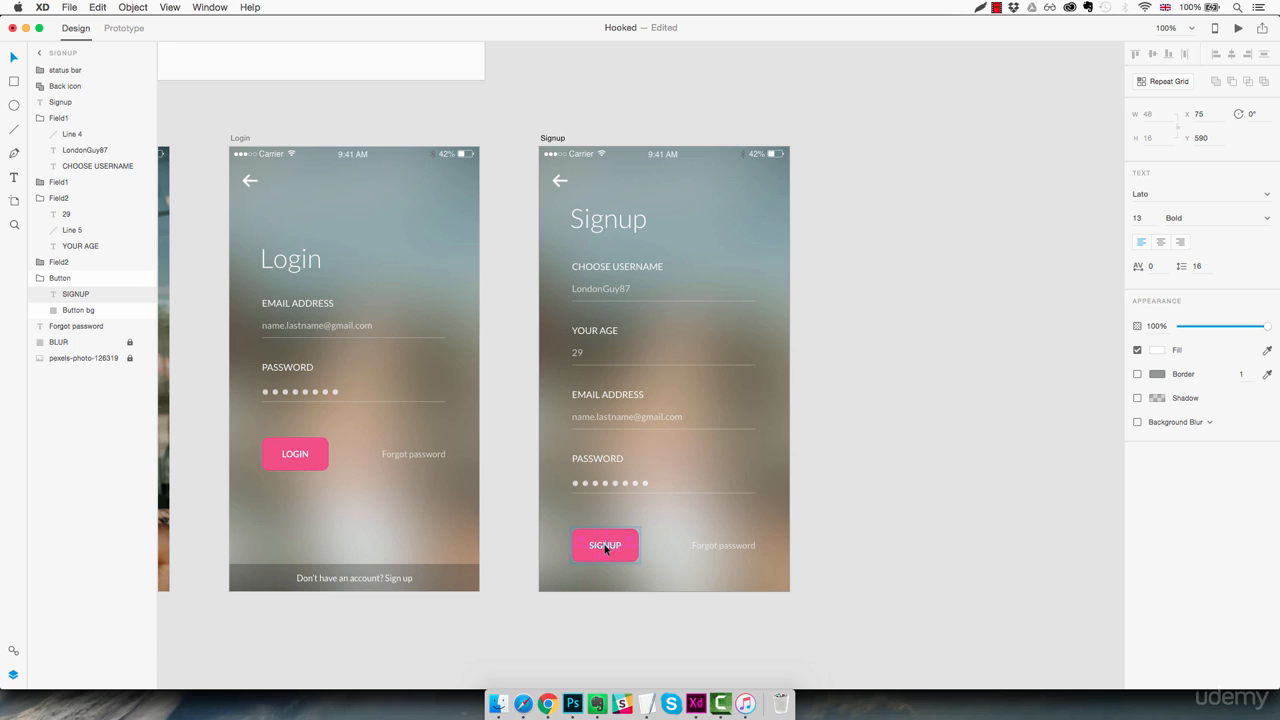
- Replace the Forgot password text on the Signup artboard with "Already a member?" and align it with the fields' right edge at X 216
left_click(709, 549)
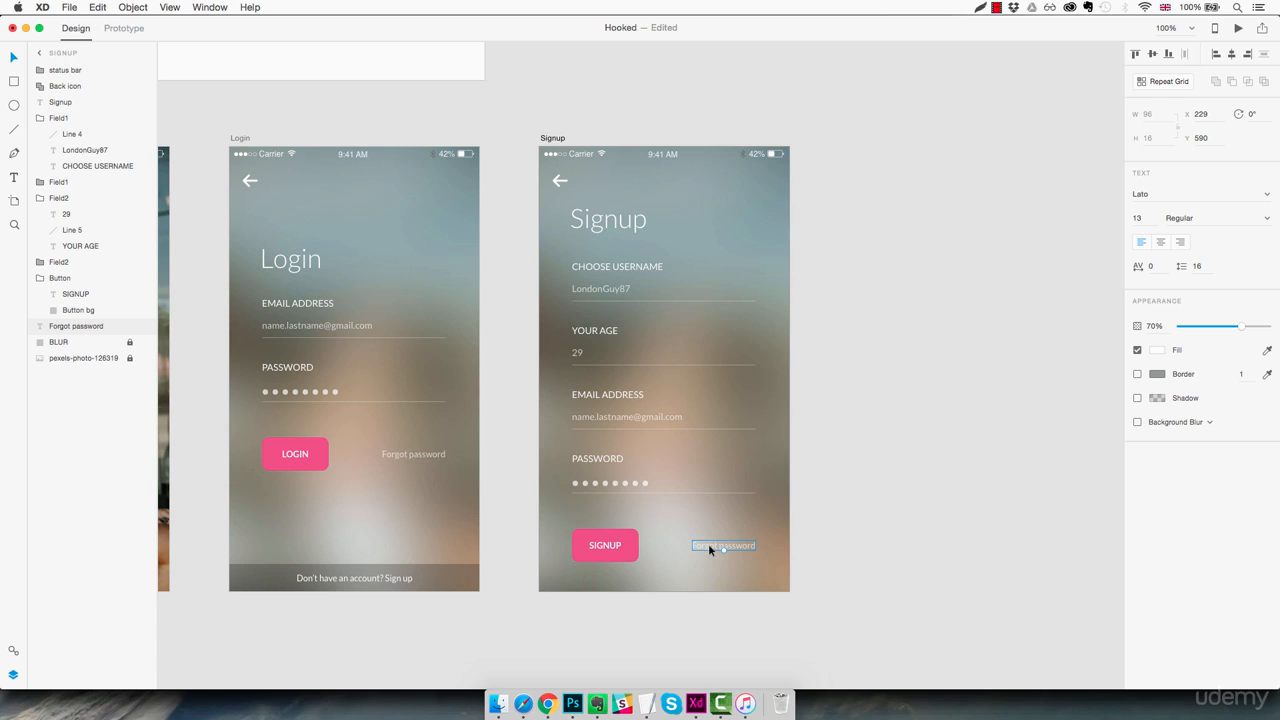
double_click(708, 545)
type("Already a member")
key("Escape")
key("Left")
key("Left")
key("Left")
key("Left")
key("Left")
key("Left")
key("Left")
key("Left")
key("Right")
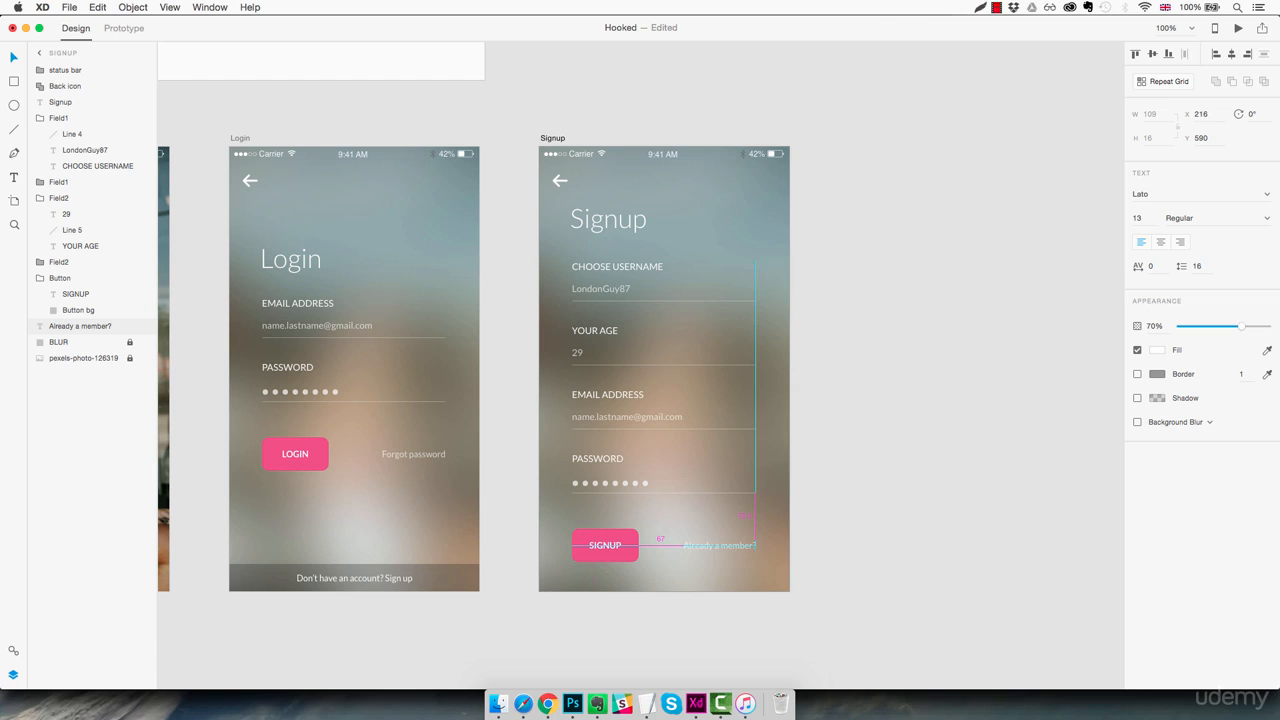
left_click(836, 507)
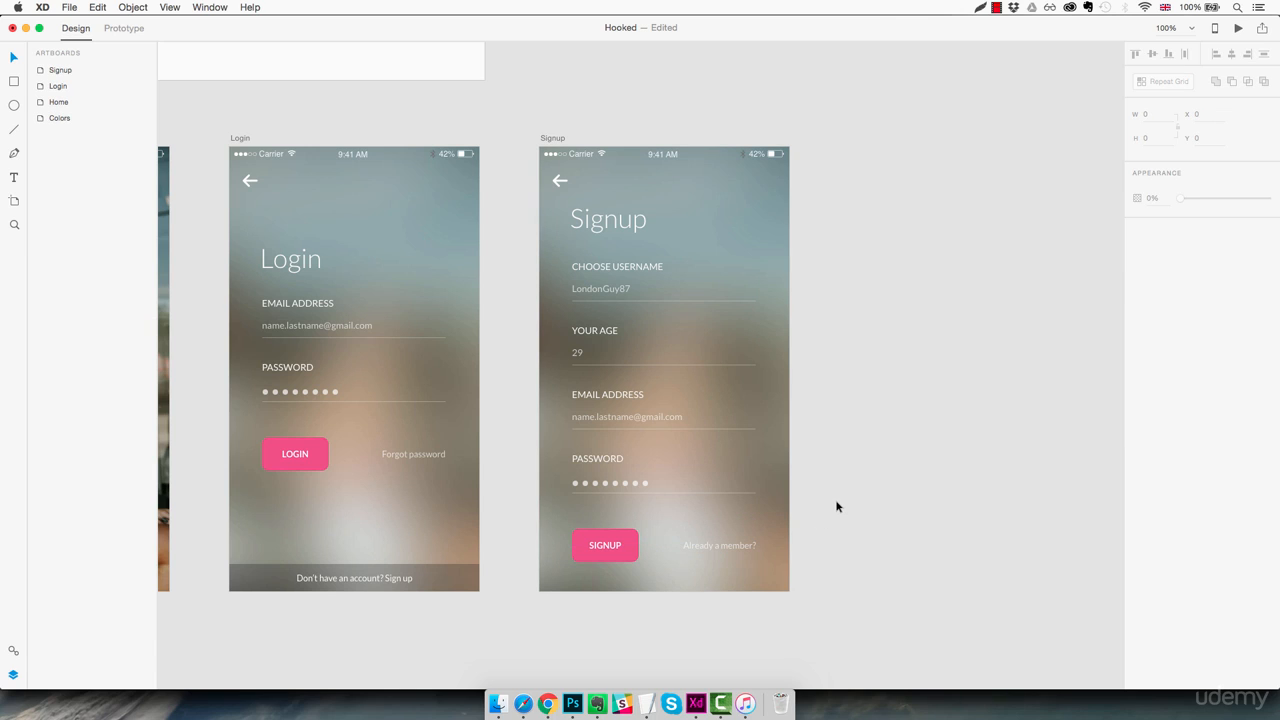
- Collapse the expanded field groups in the Signup layers and move the EMAIL ADDRESS Field1 group below the YOUR AGE Field2 group
left_click(715, 217)
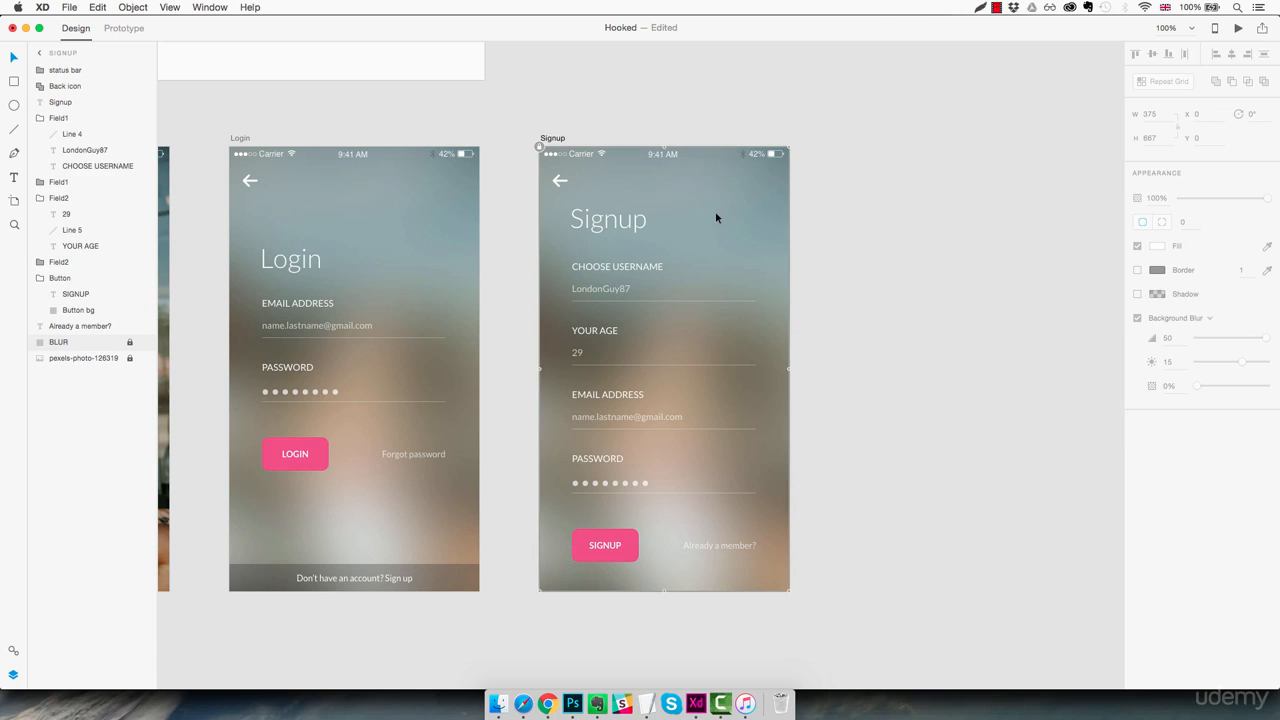
left_click(39, 118)
left_click(39, 151)
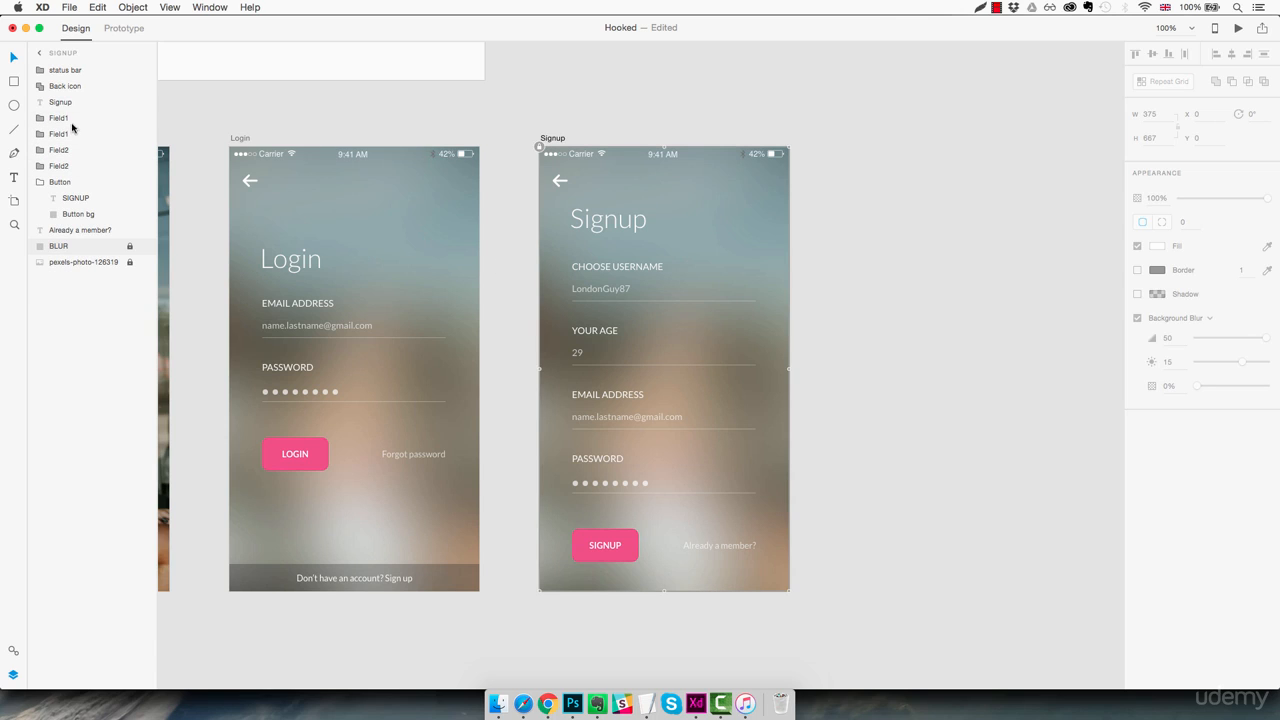
left_click(68, 119)
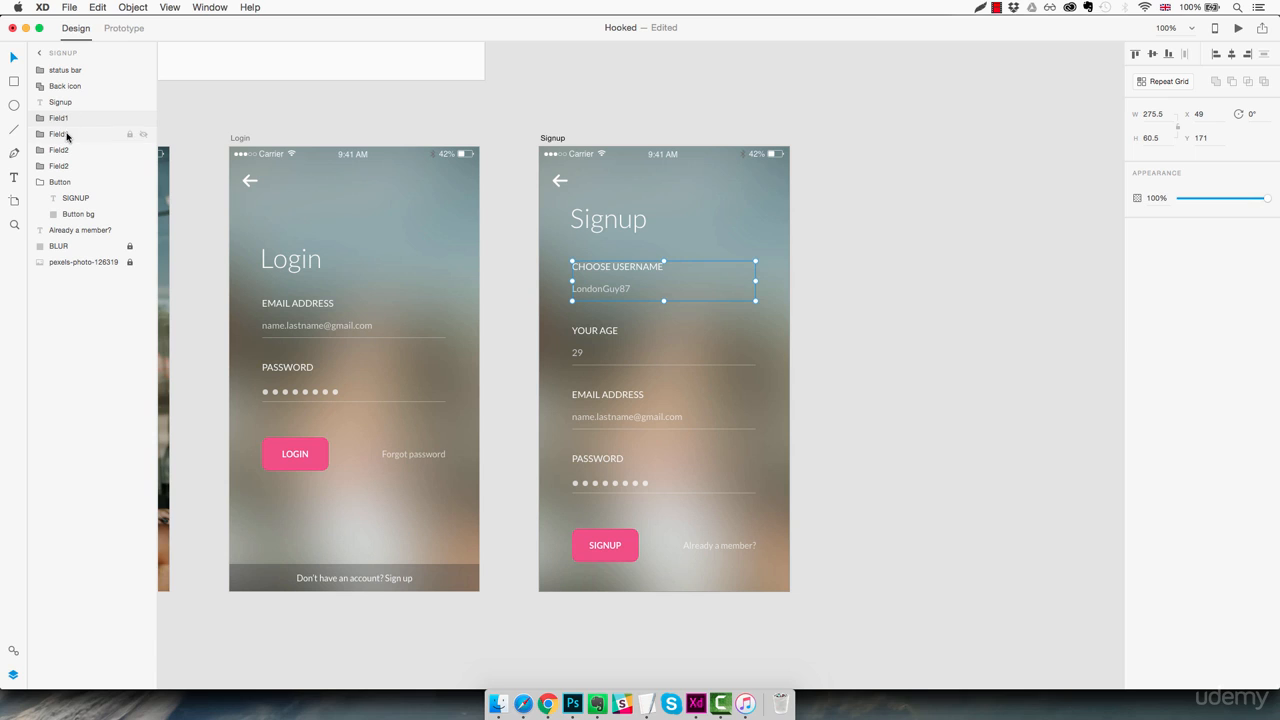
left_click(64, 135)
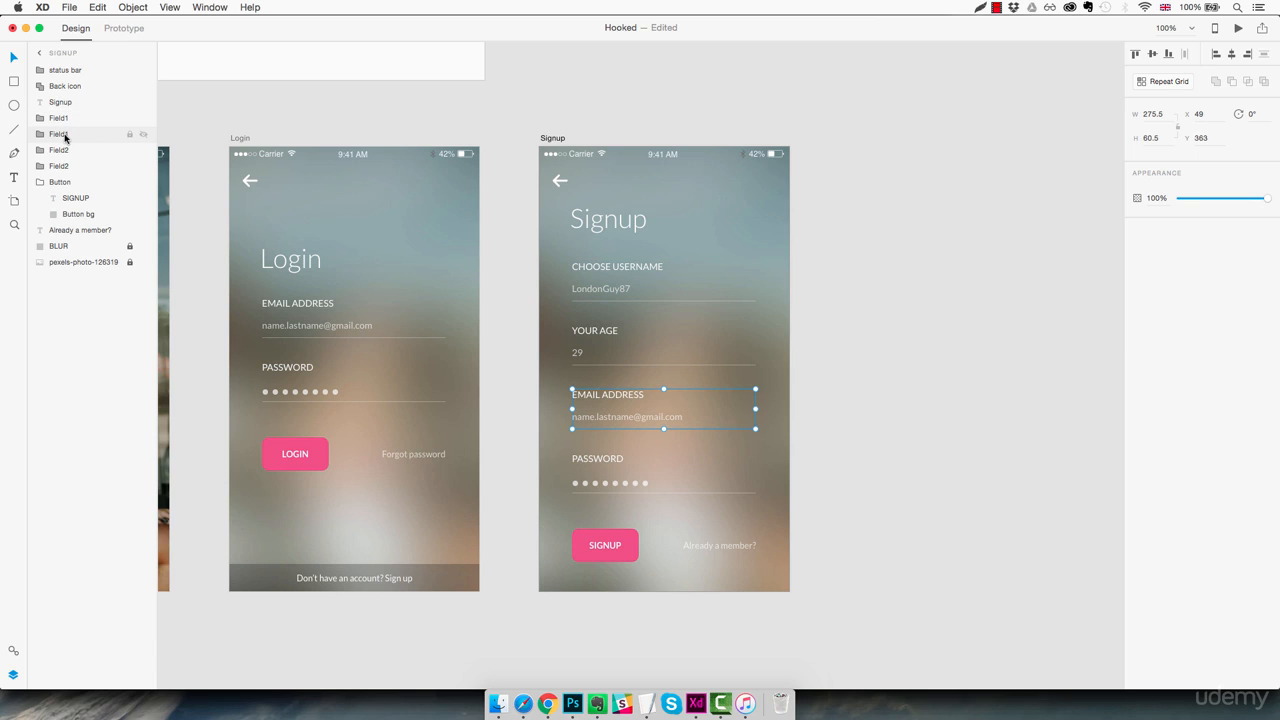
left_click_drag(65, 136, 67, 158)
left_click(62, 137)
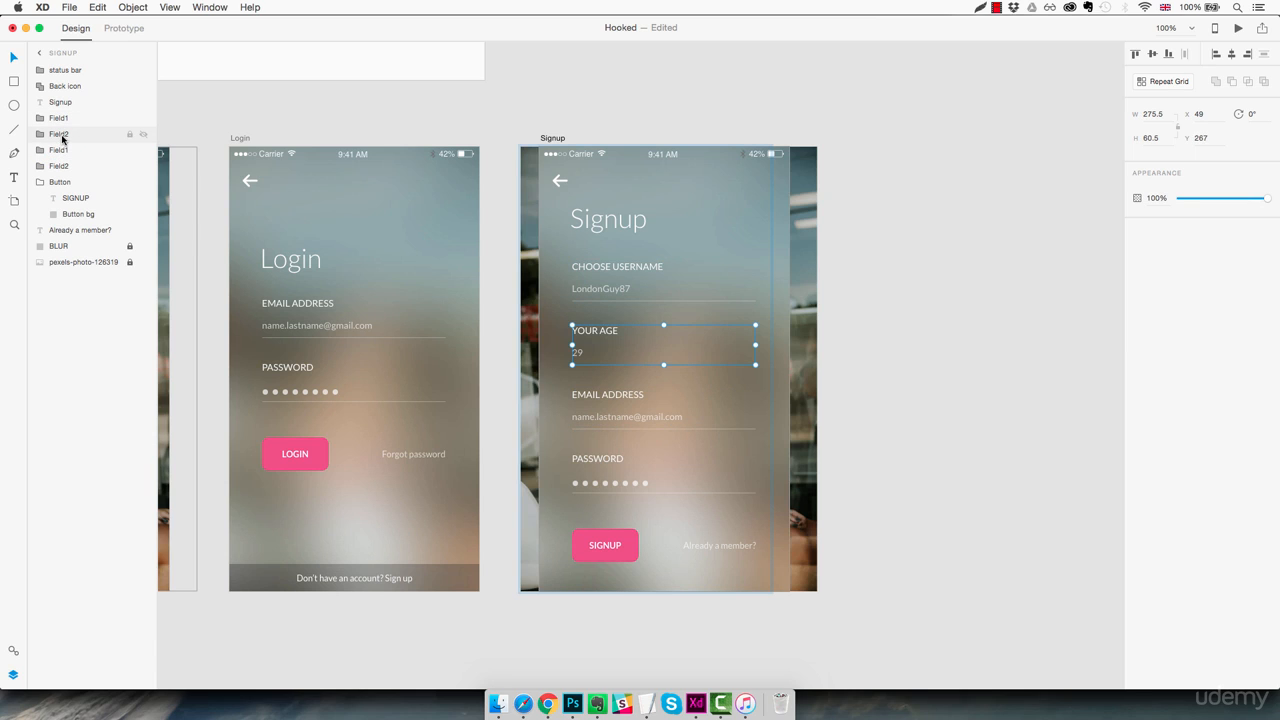
double_click(62, 135)
type("Field3")
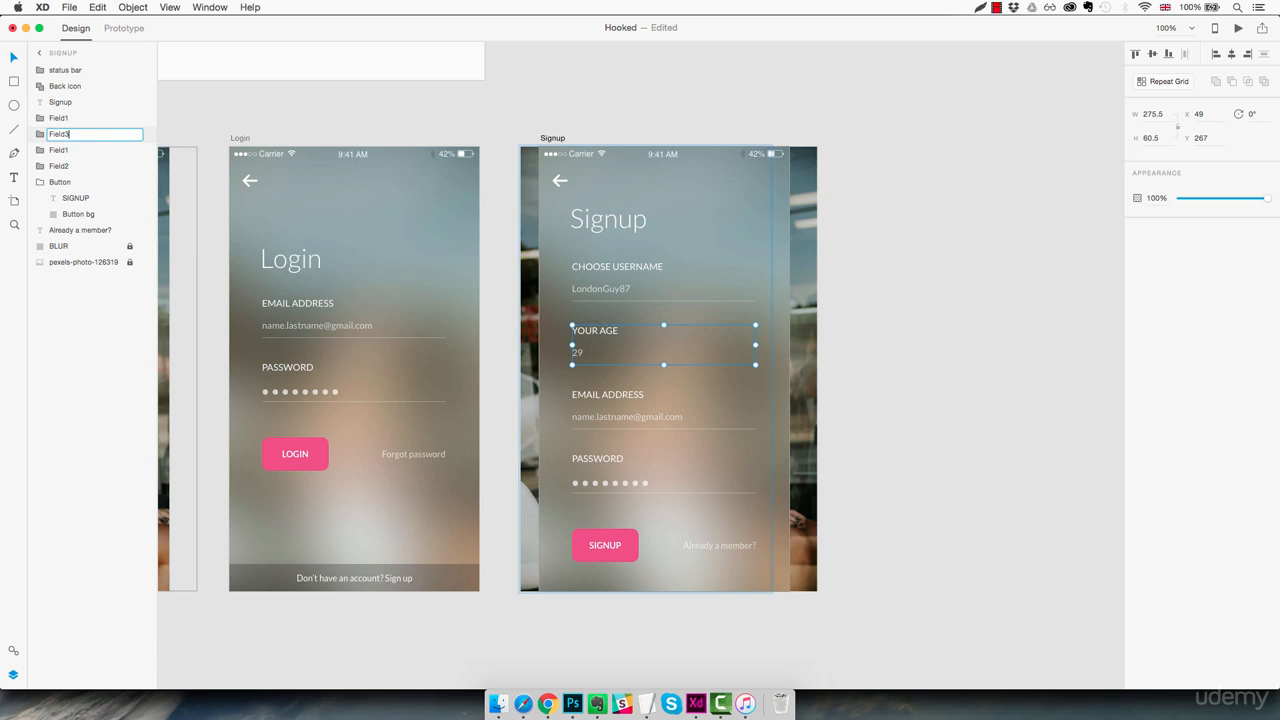
key("Return")
- Rename the EMAIL ADDRESS field's group as Field3
double_click(67, 149)
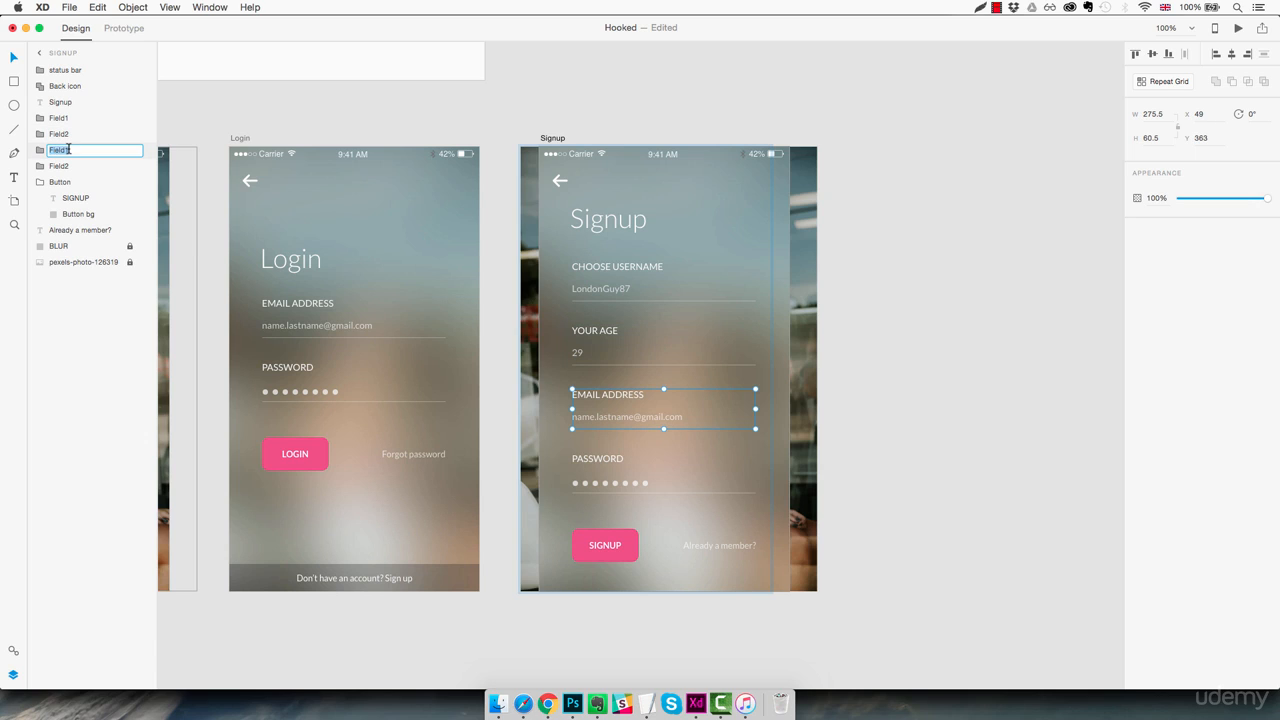
type("Field3")
key("Return")
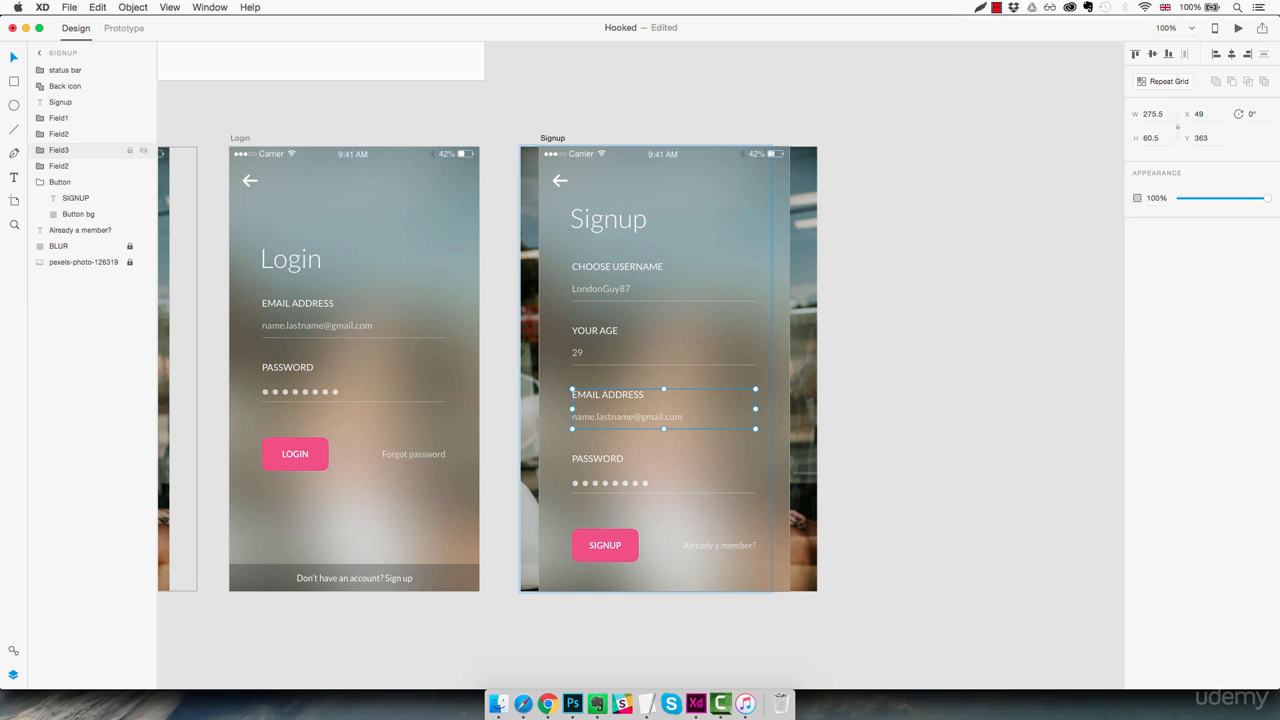
- Rename the PASSWORD field's group as Field4, then collapse and select the Button group
double_click(66, 168)
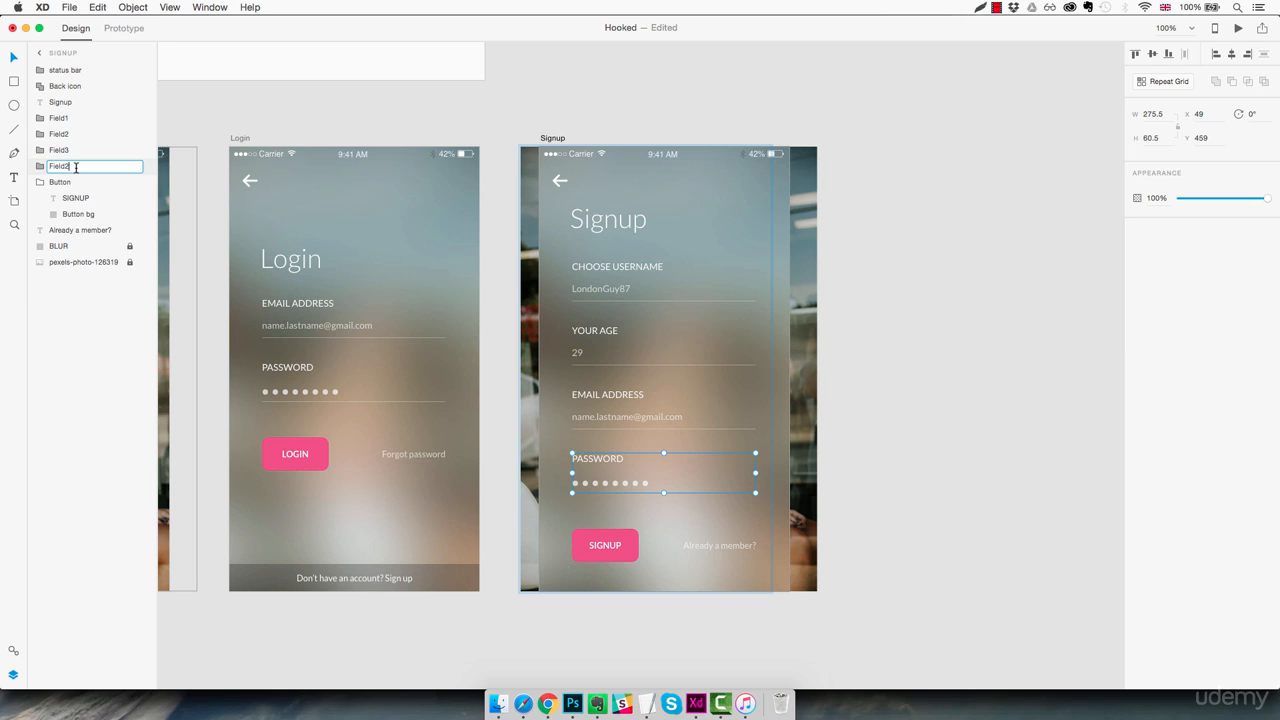
key("BackSpace")
type("4")
key("Return")
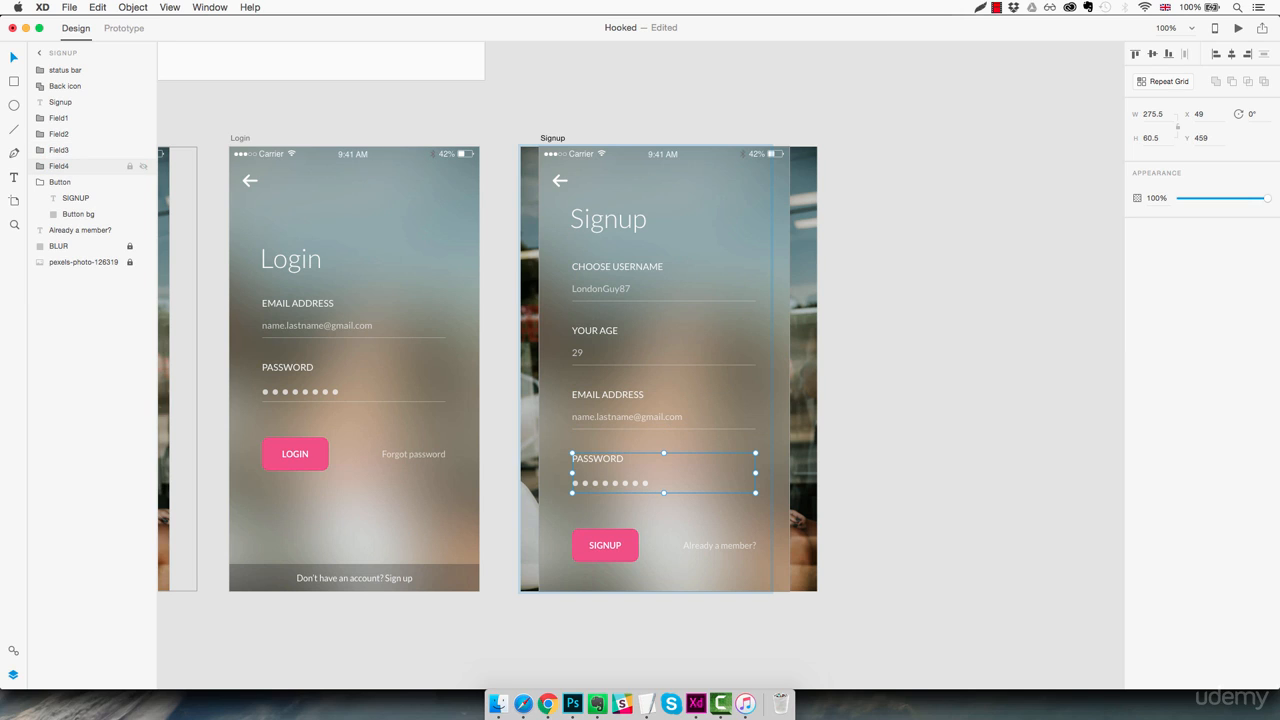
left_click(41, 183)
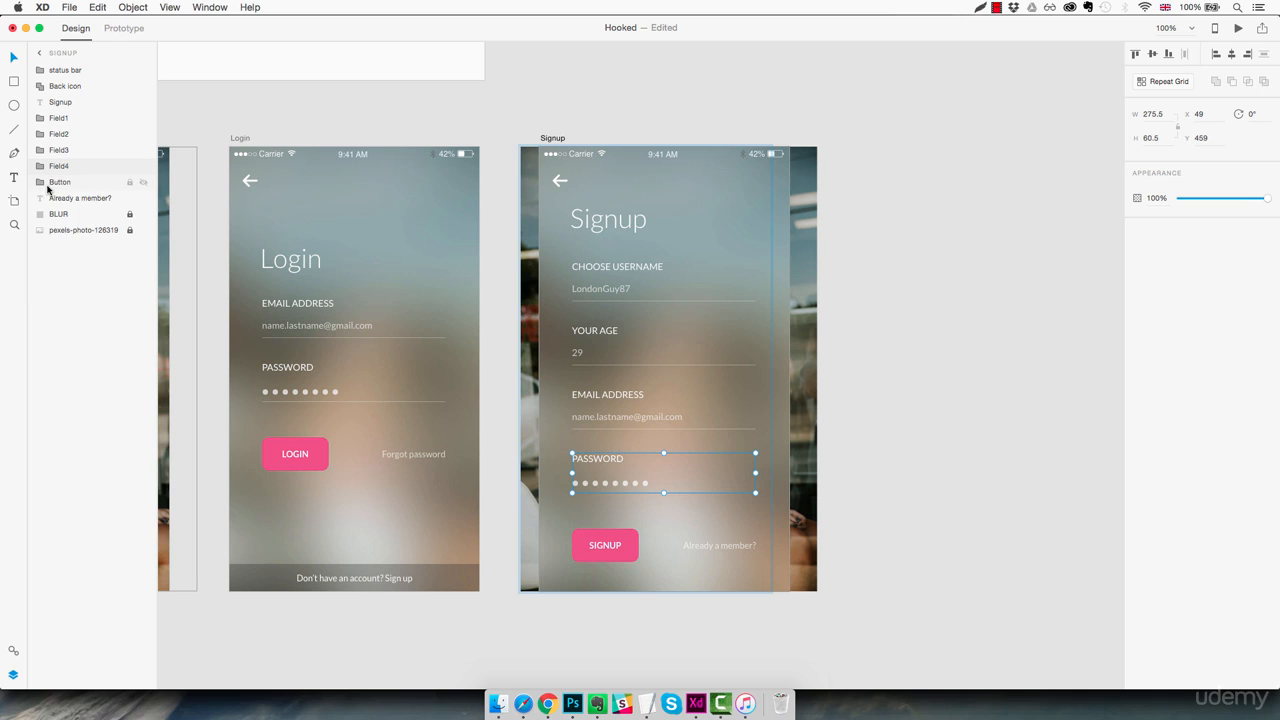
left_click(64, 185)
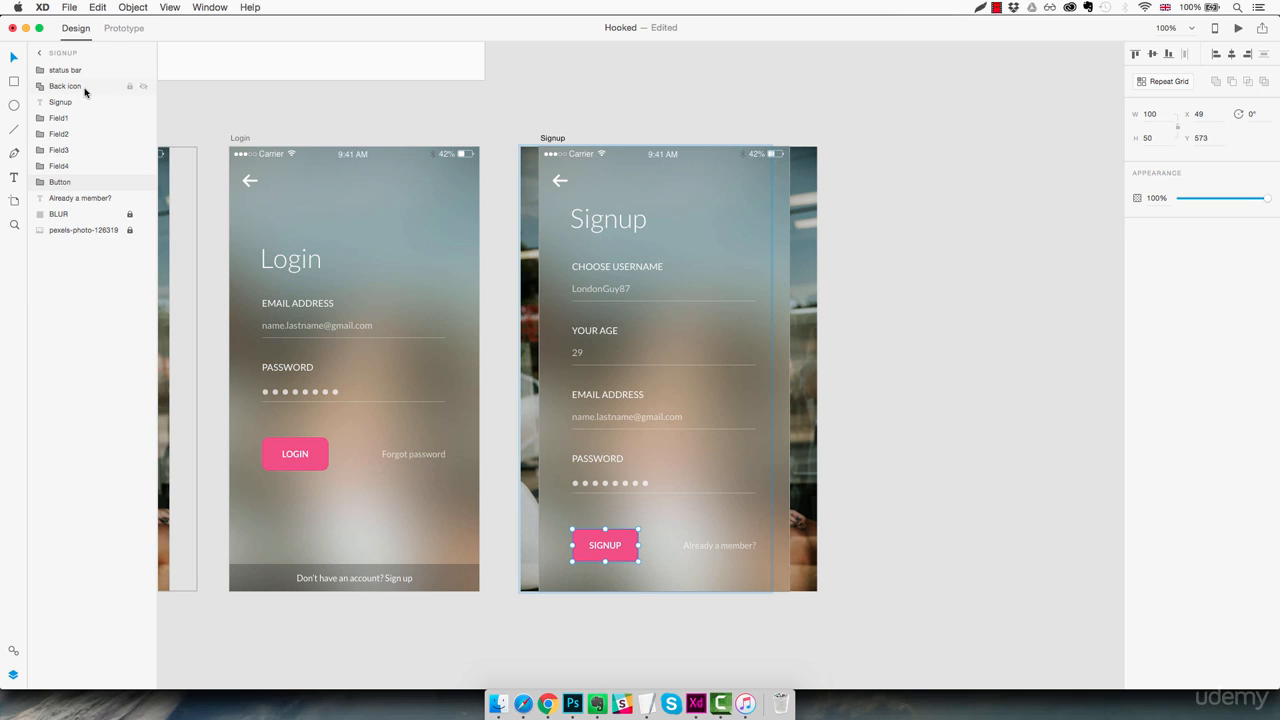